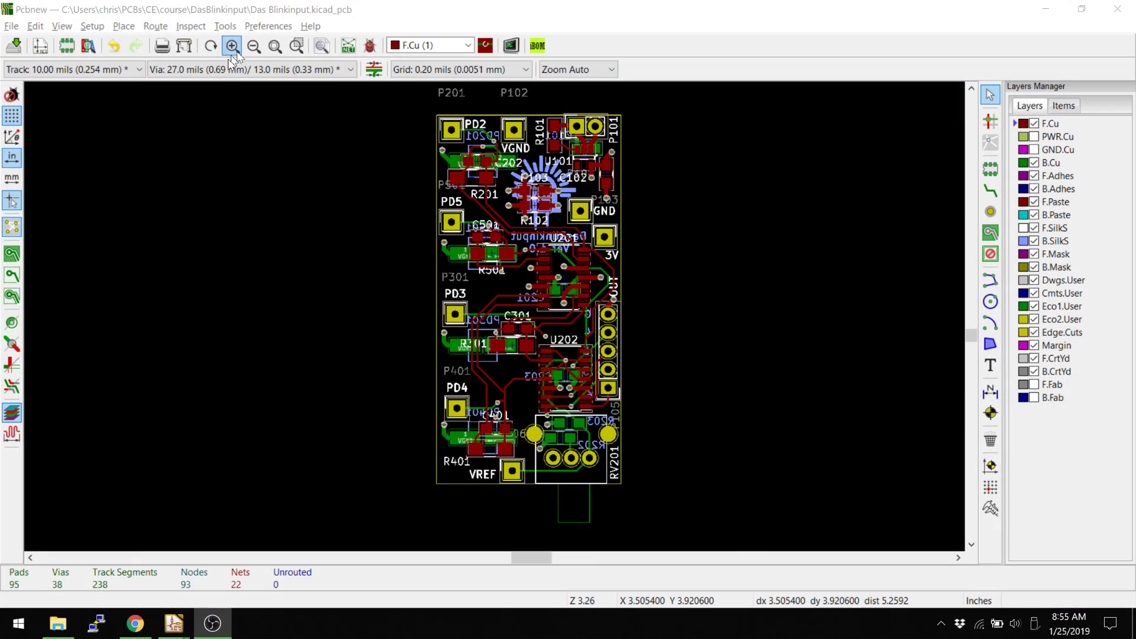
# Zoom in around C301 and pan the layout toward U201 and R501.
pyautogui.scroll(3, 524, 309)
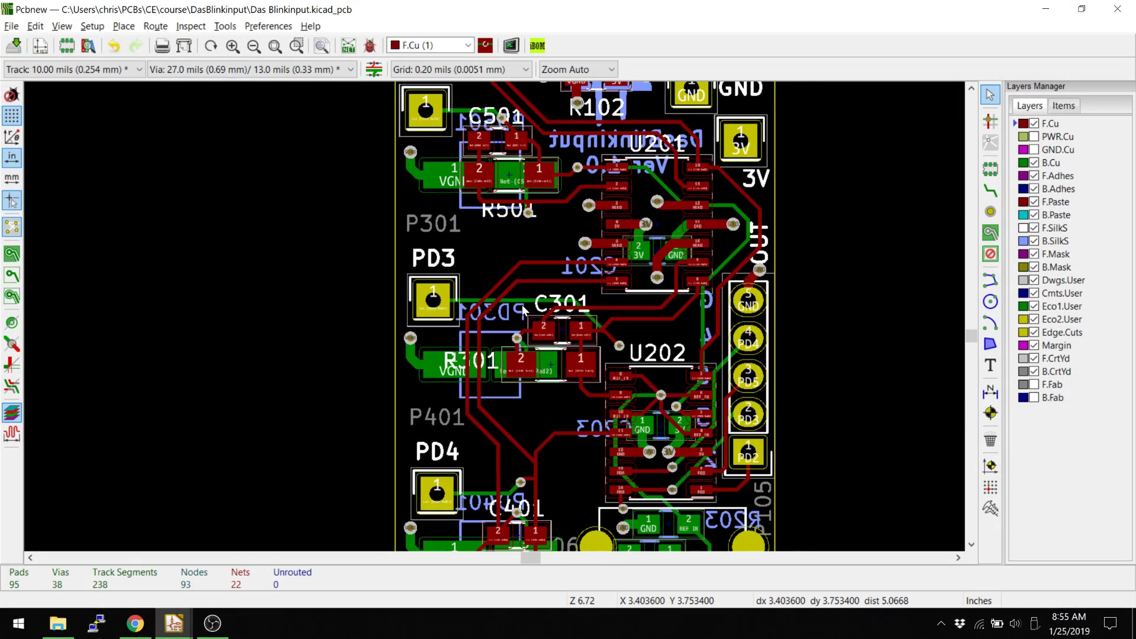
pyautogui.scroll(3, 517, 238)
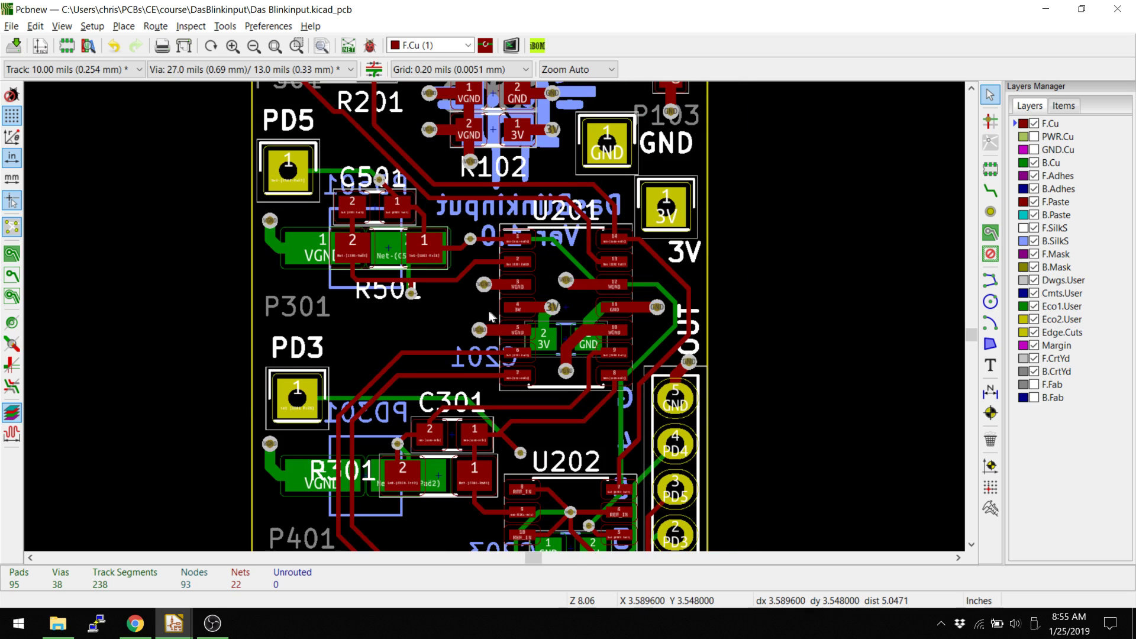
pyautogui.moveTo(489, 311); pyautogui.dragTo(529, 328, button='middle')
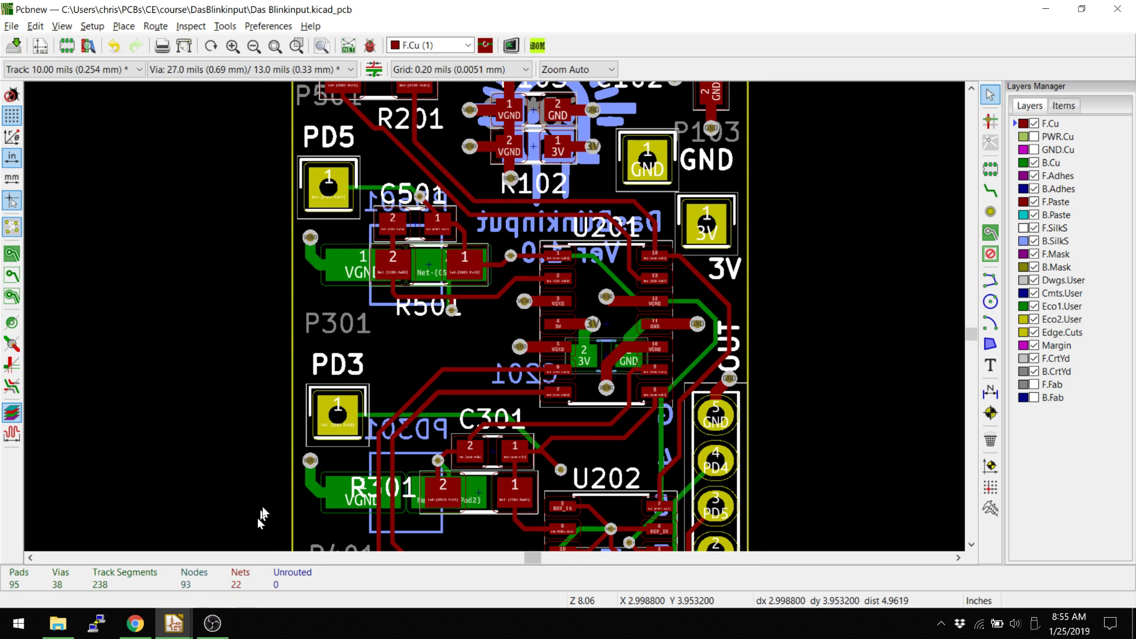
# View the board in the 3D Viewer, zoomed on U201 and tilted into perspective.
pyautogui.hotkey('alt', '3')
pyautogui.scroll(4, 544, 324)
pyautogui.scroll(3, 661, 267)
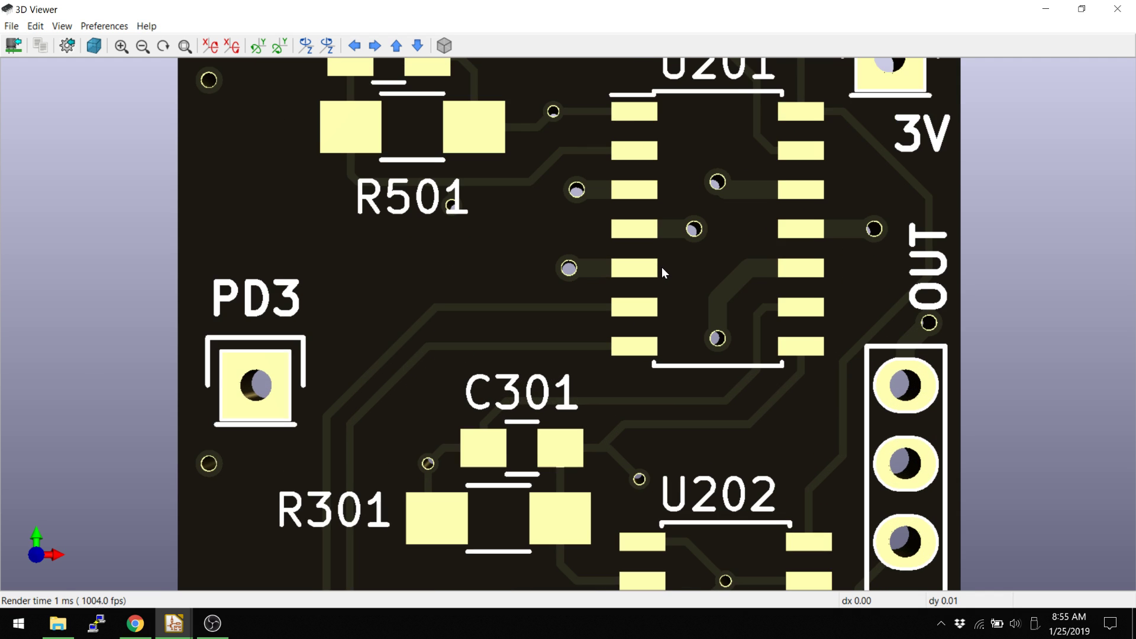
pyautogui.scroll(-1, 589, 321)
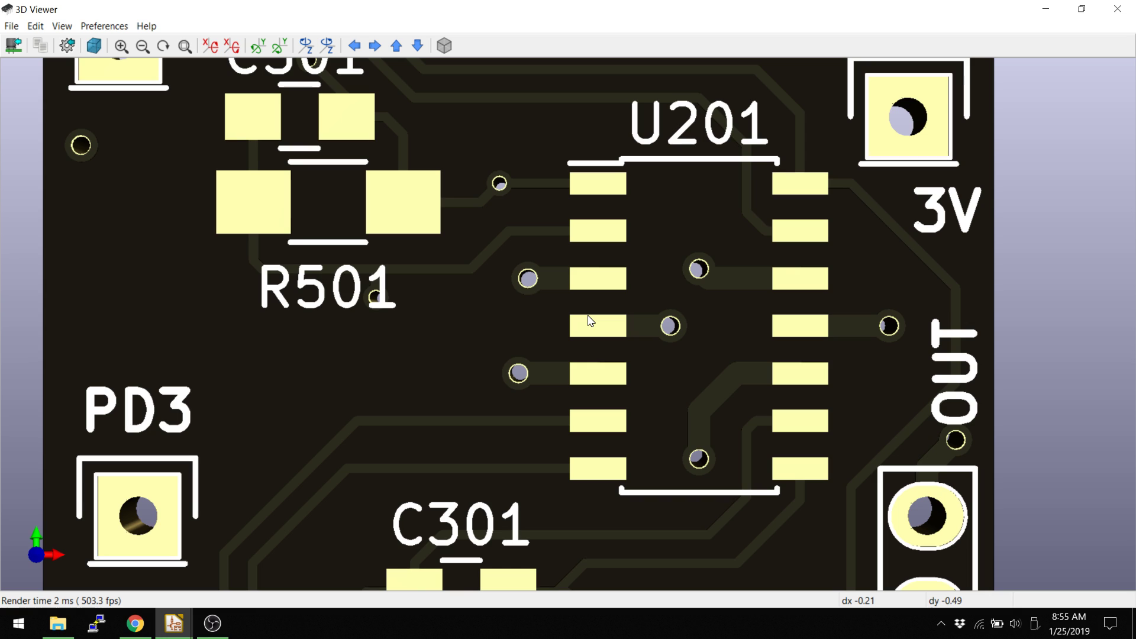
pyautogui.moveTo(589, 322); pyautogui.dragTo(651, 339, button='middle')
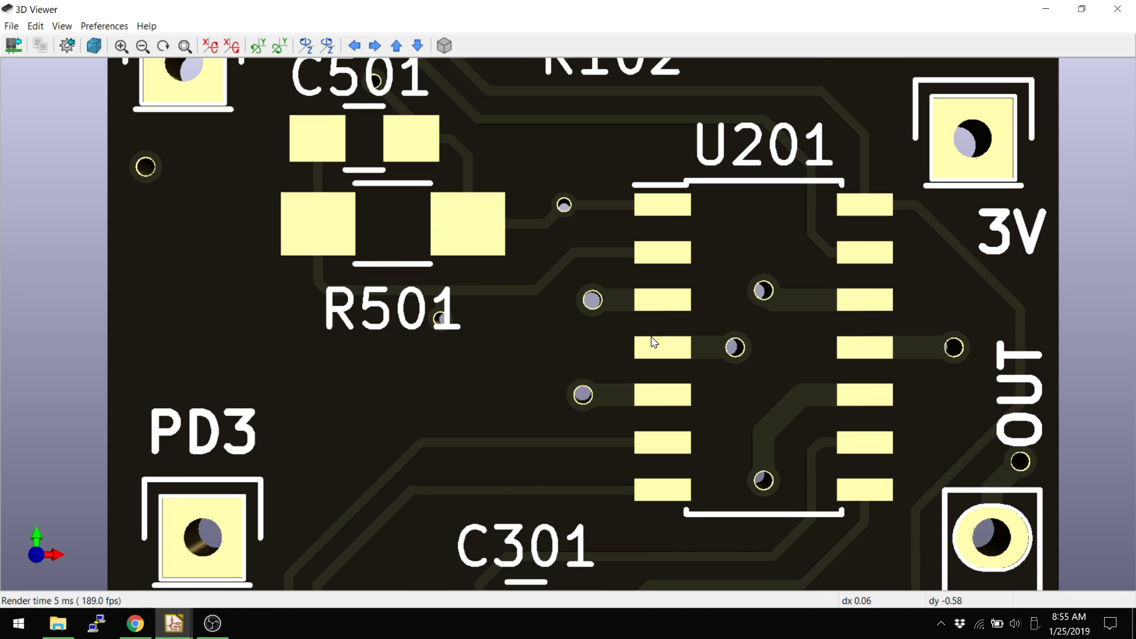
pyautogui.moveTo(651, 338); pyautogui.dragTo(375, 303)
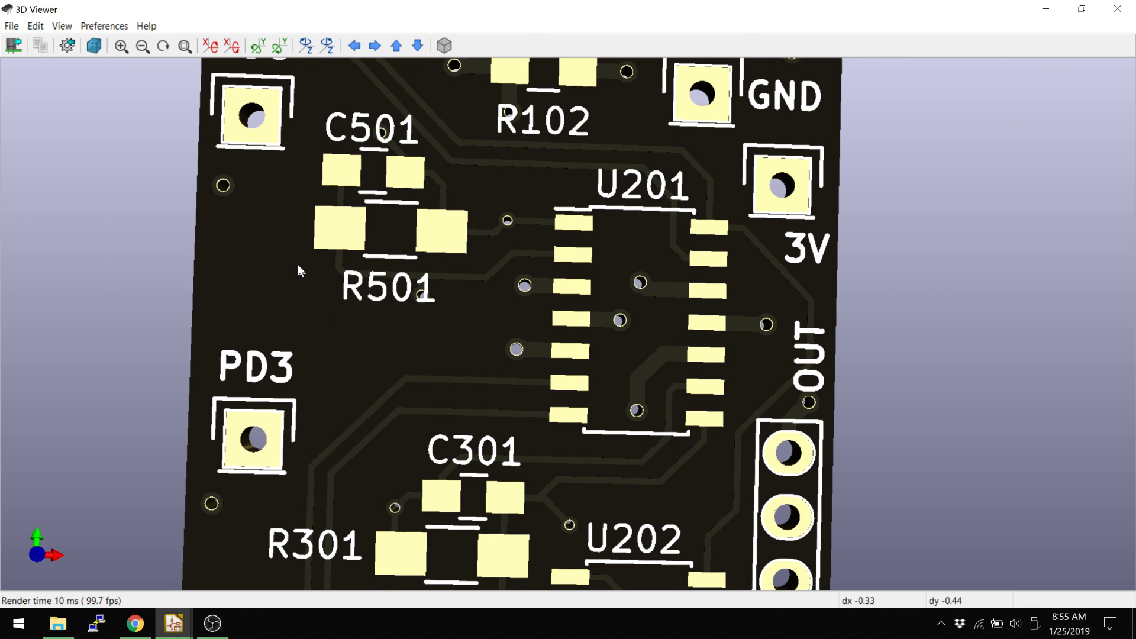
# Enter 0.010 in as the global solder mask clearance in Pads to Mask Clearance.
pyautogui.hotkey('alt', 'Tab')
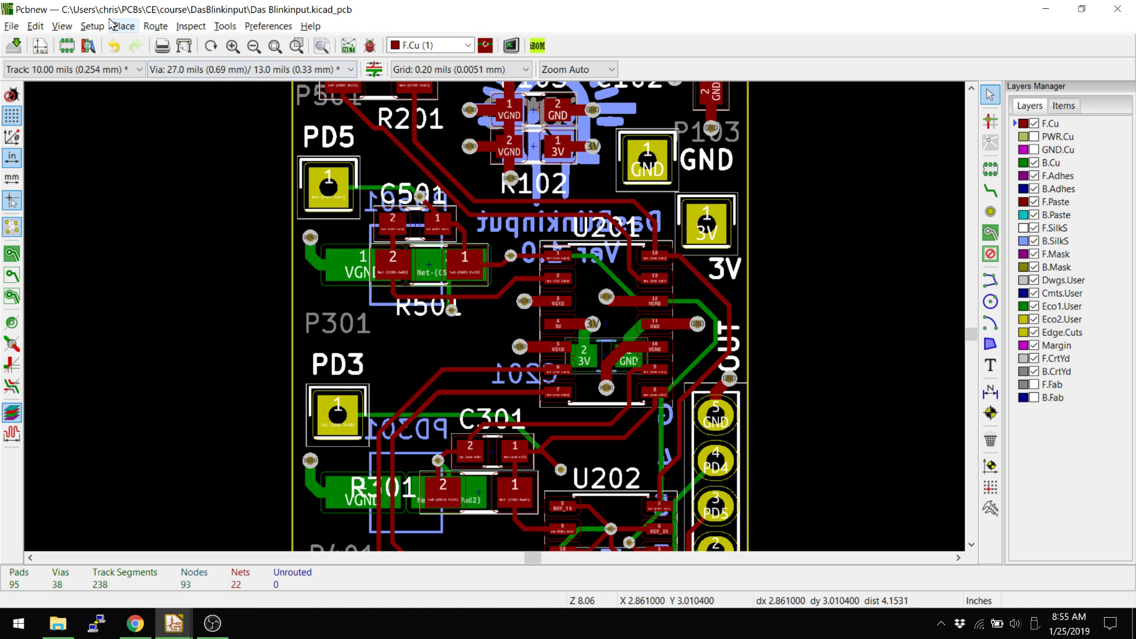
pyautogui.click(96, 27)
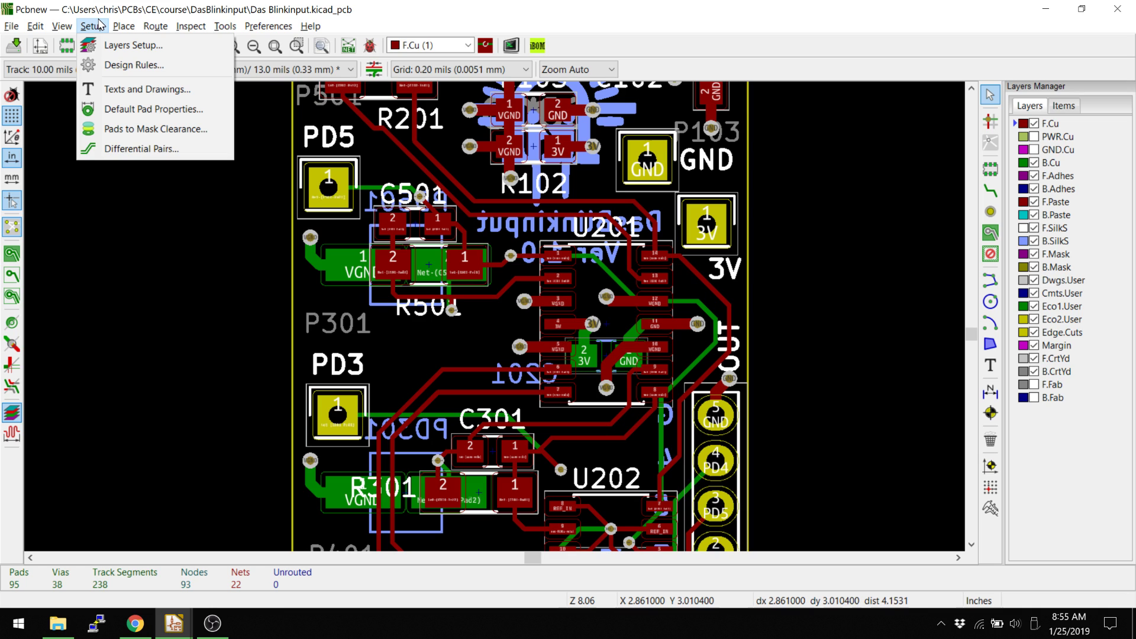
pyautogui.click(118, 130)
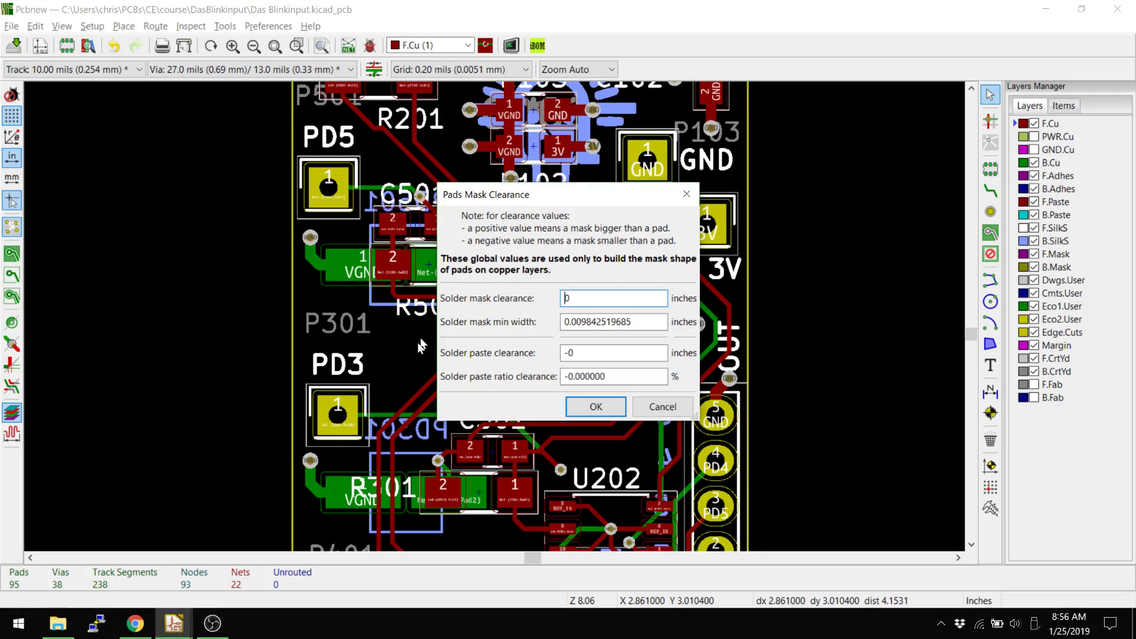
pyautogui.press('End')
pyautogui.press('Return')
# Zoom on U201 and toggle the F.Mask layer off and back on.
pyautogui.scroll(3, 569, 301)
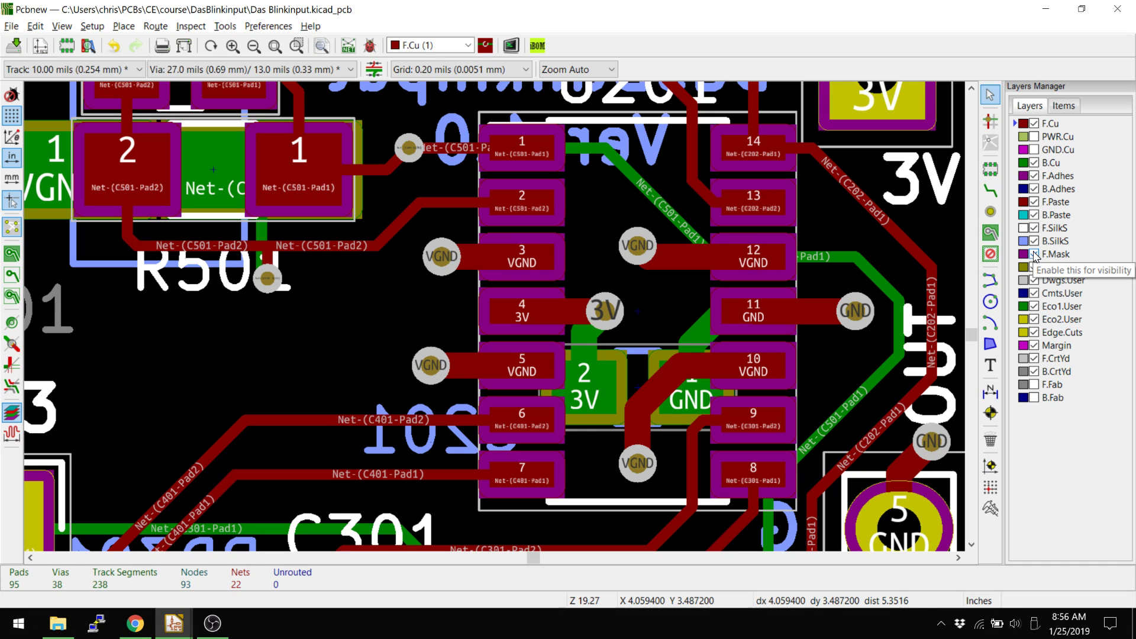
pyautogui.click(1034, 255)
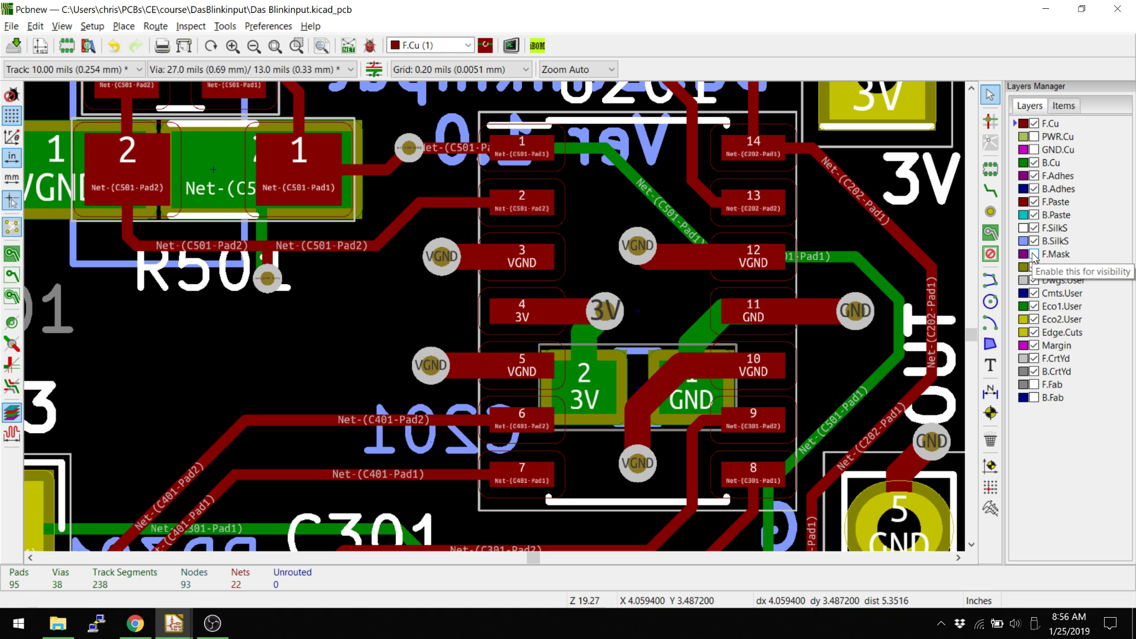
pyautogui.click(1033, 255)
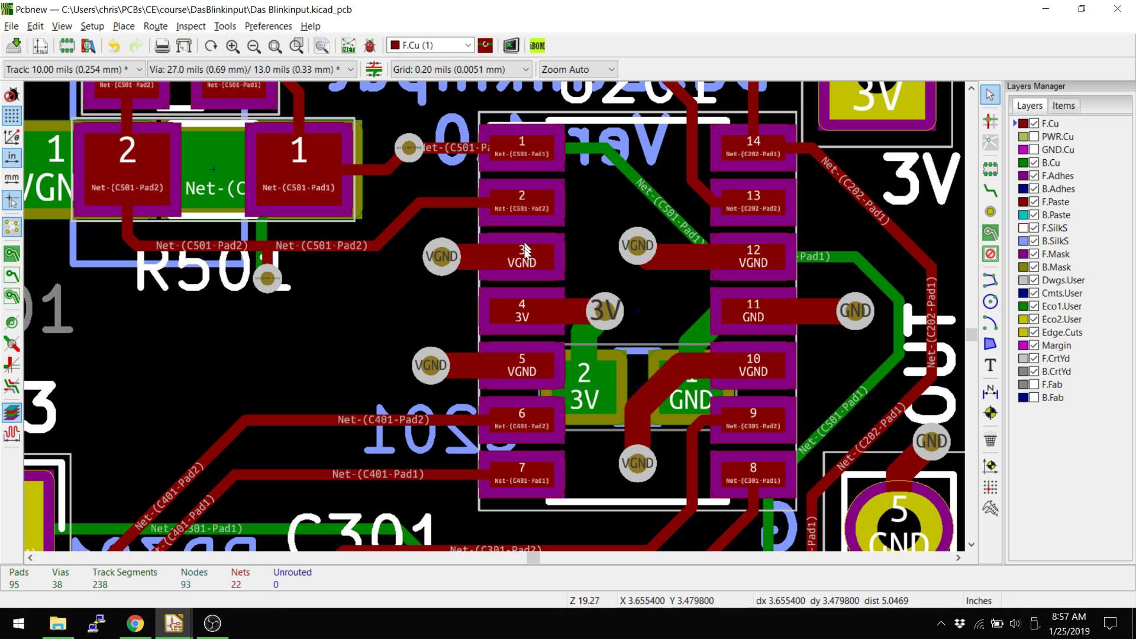
pyautogui.hotkey('alt', 'Tab')
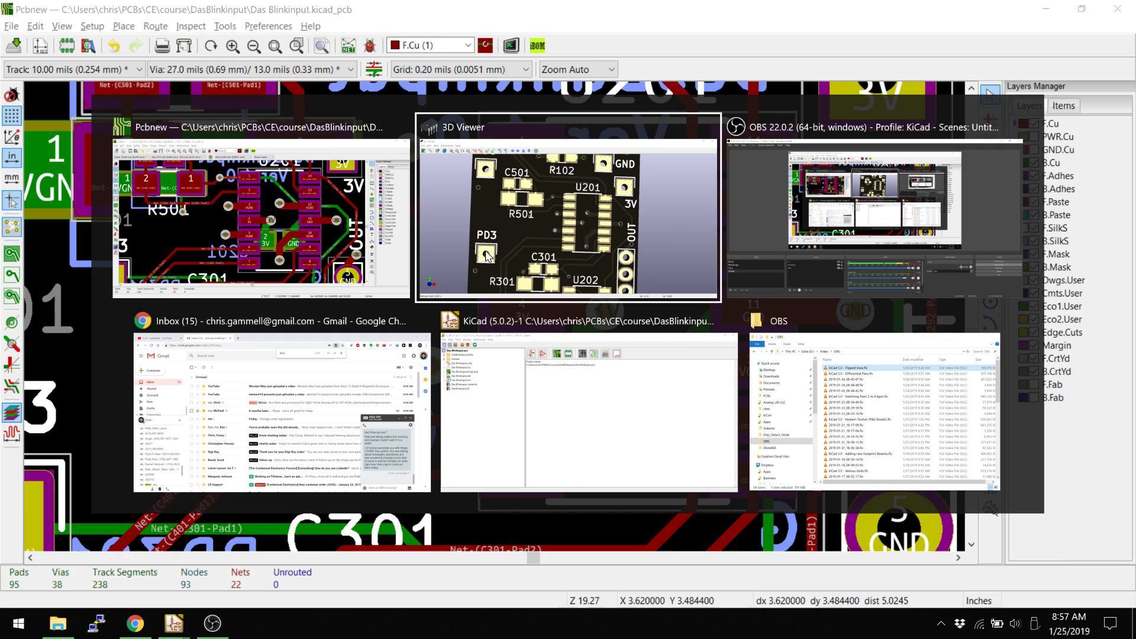
pyautogui.scroll(2, 491, 252)
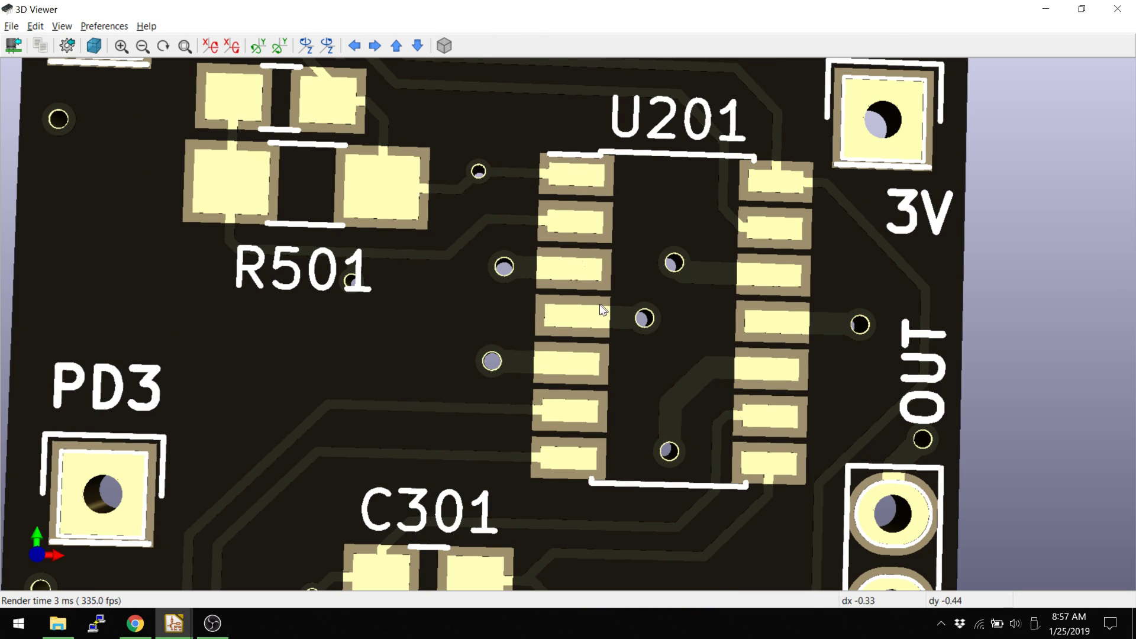
pyautogui.scroll(-2, 595, 299)
pyautogui.scroll(3, 599, 290)
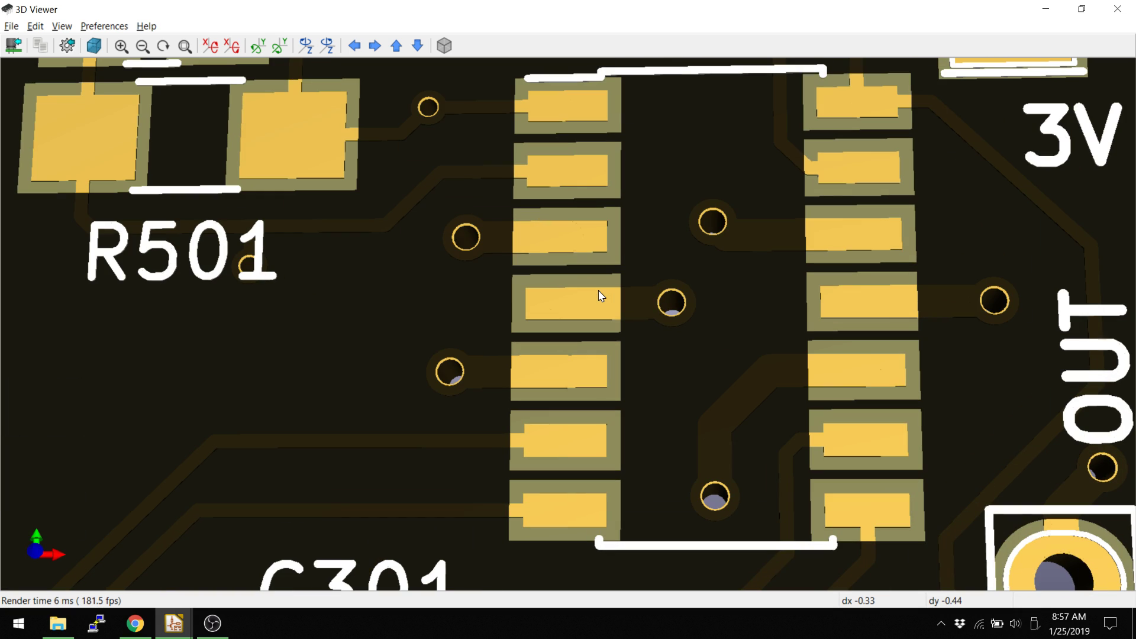
pyautogui.scroll(-2, 598, 294)
pyautogui.scroll(2, 578, 303)
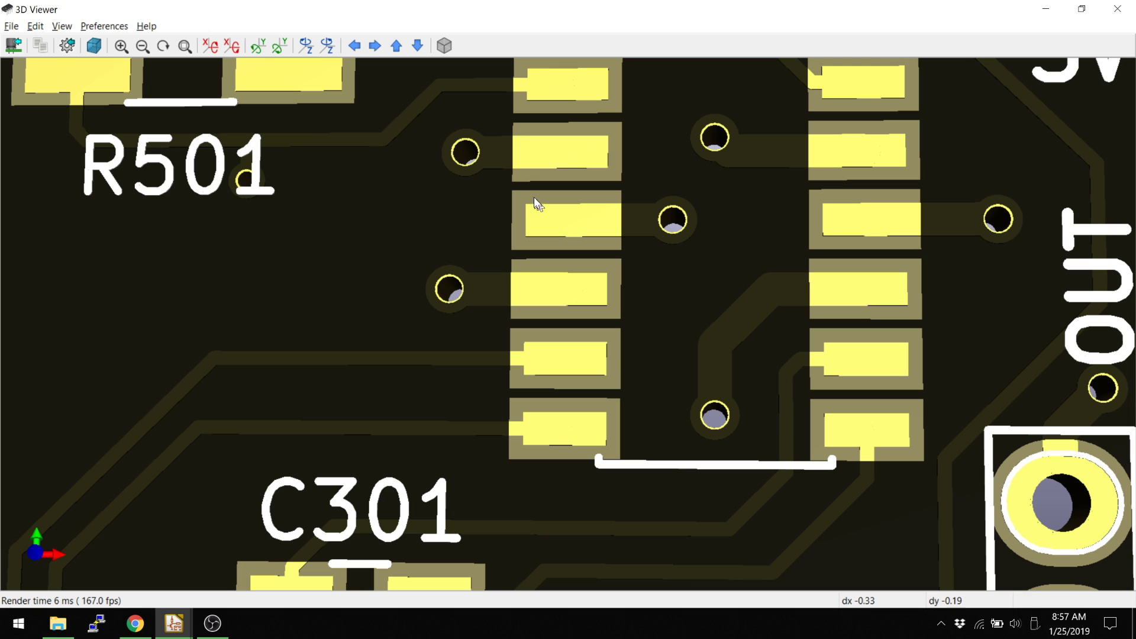
pyautogui.scroll(-1, 523, 219)
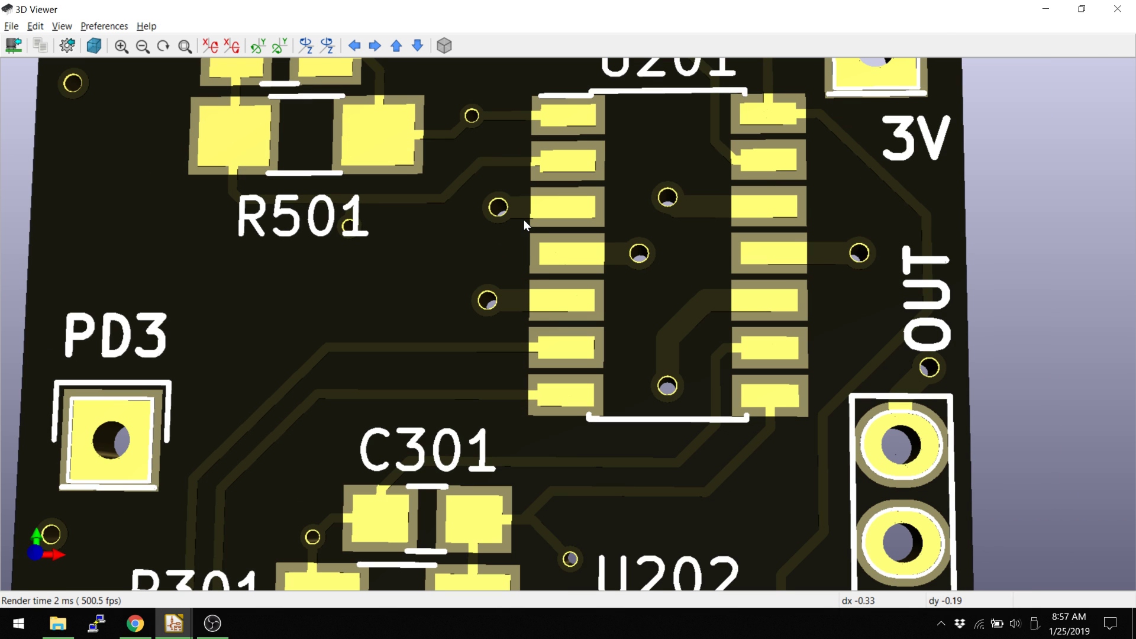
# Enter a solder mask clearance for U201 in its Footprint Properties and apply it.
pyautogui.hotkey('alt', 'Tab')
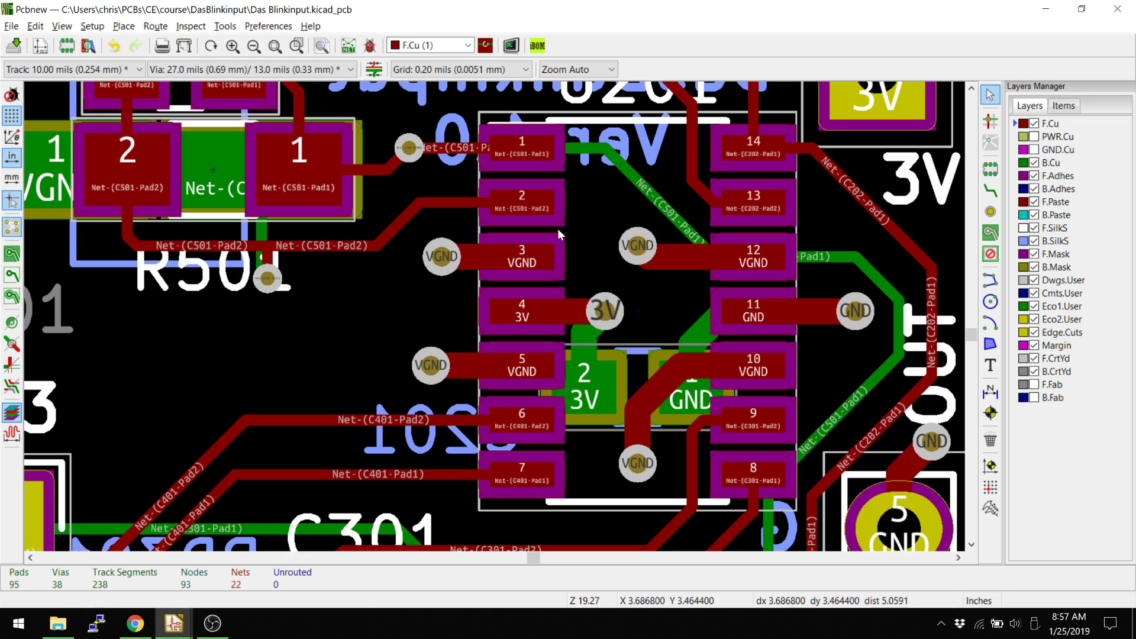
pyautogui.click(610, 125)
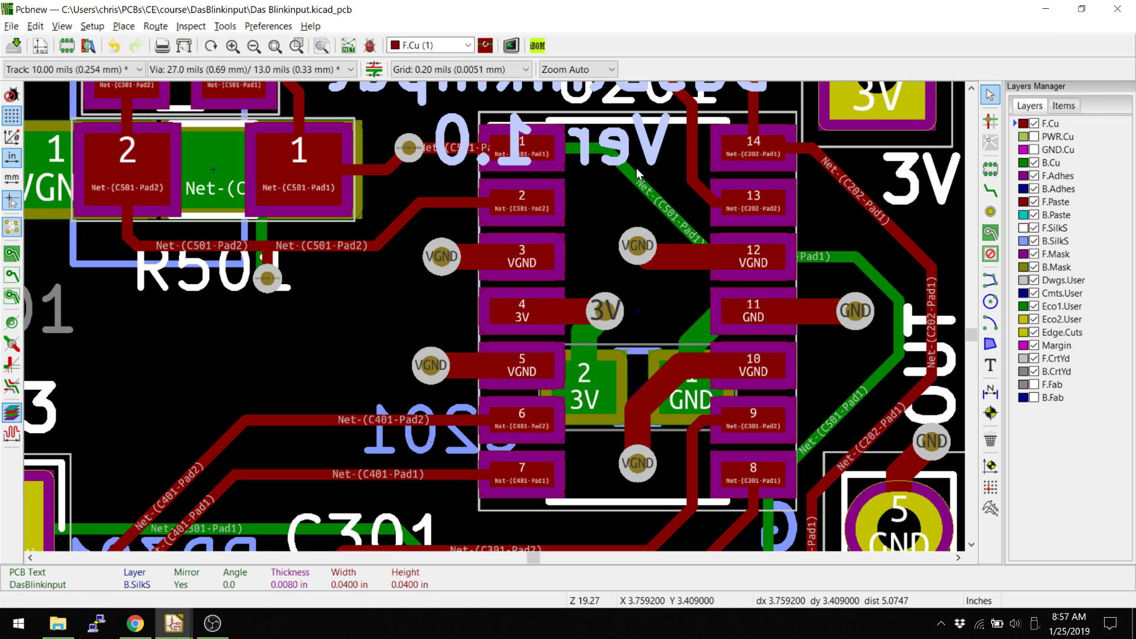
pyautogui.click(680, 185)
pyautogui.doubleClick(682, 188)
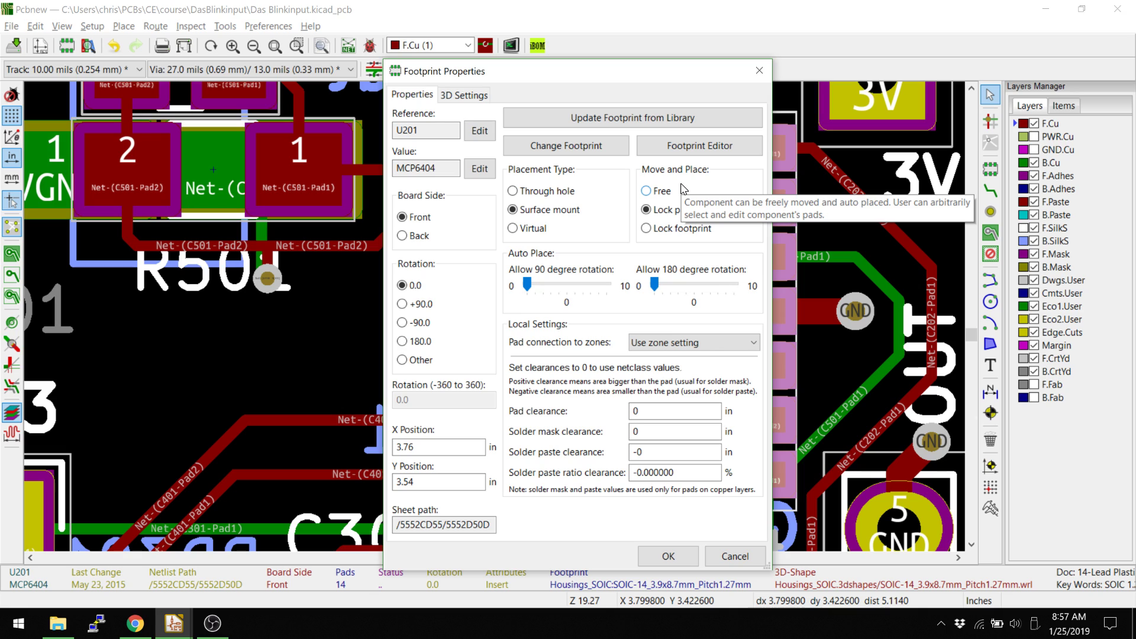
pyautogui.click(663, 431)
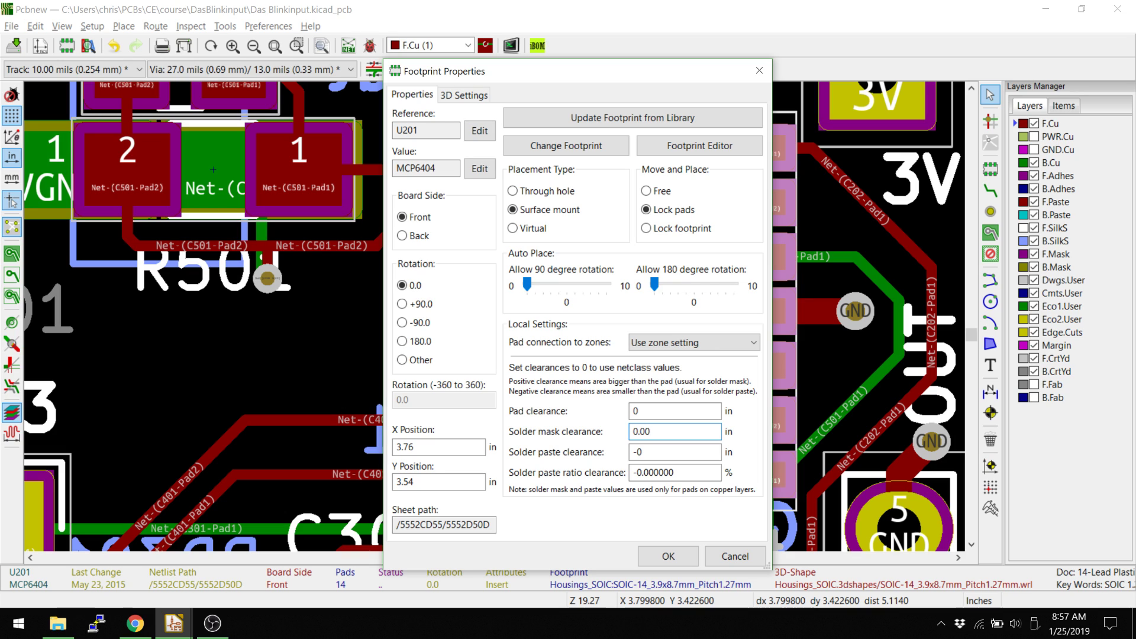
pyautogui.press('Return')
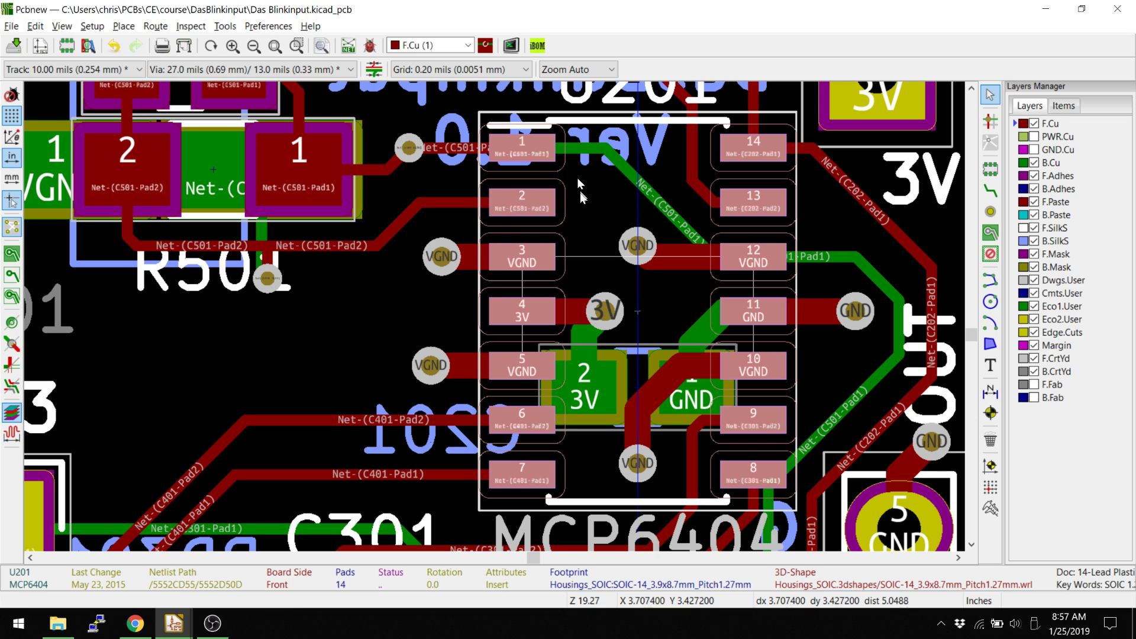
pyautogui.click(861, 233)
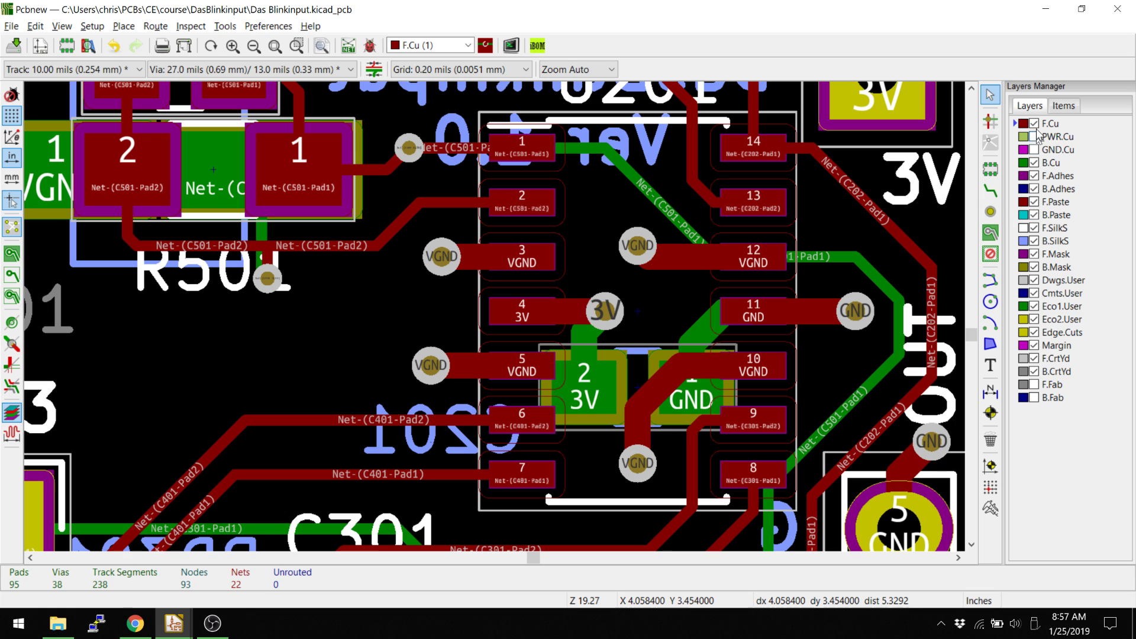
pyautogui.click(1034, 124)
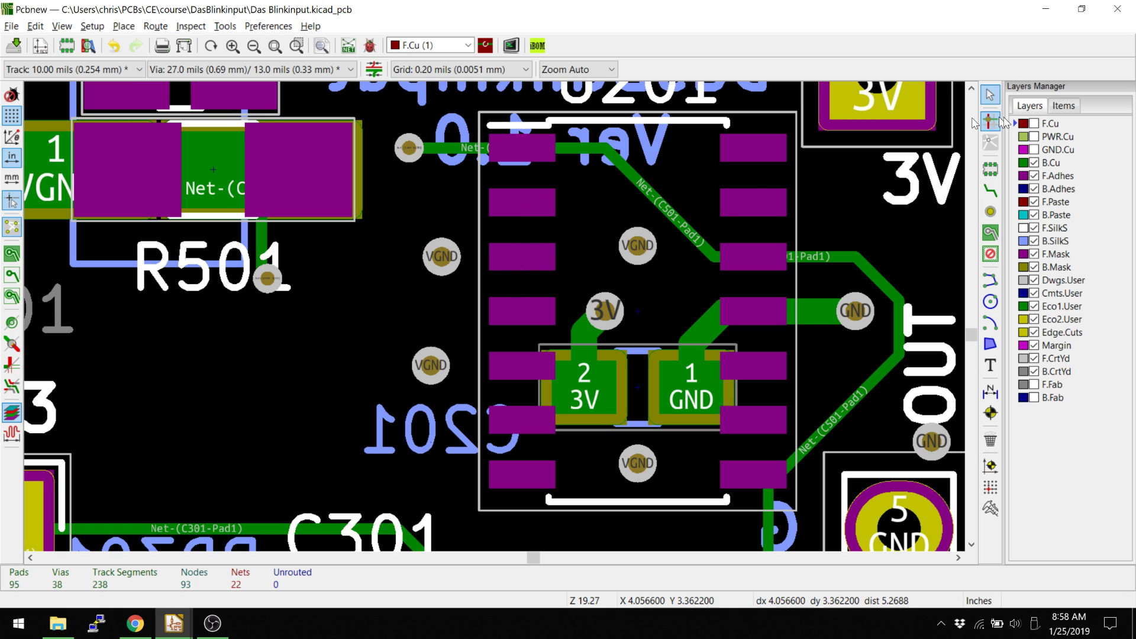
pyautogui.click(1034, 124)
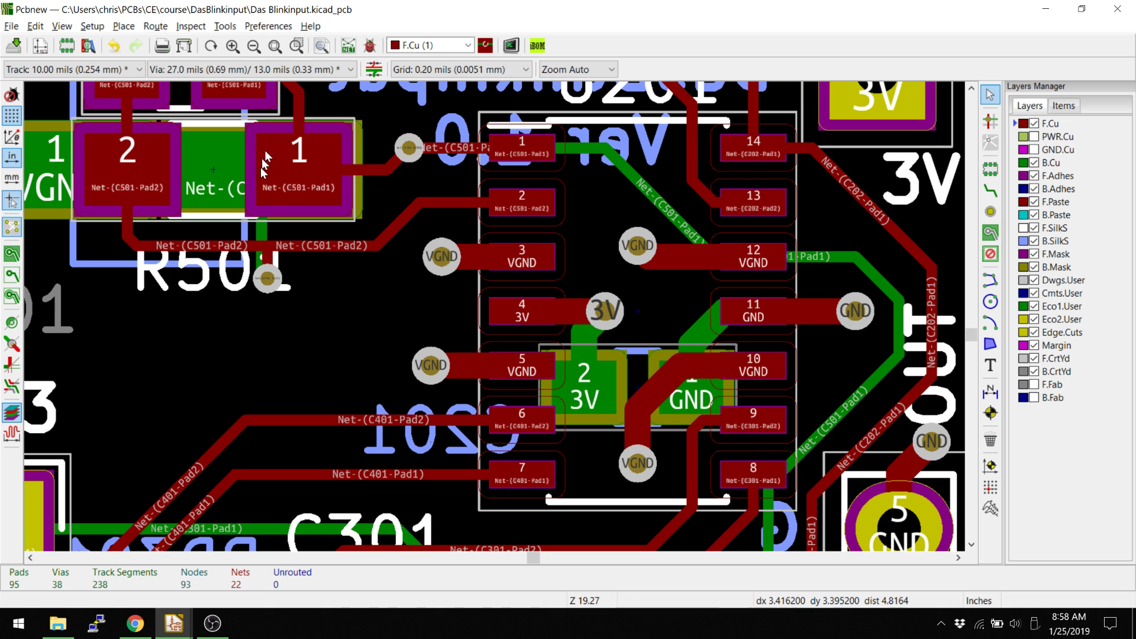
pyautogui.click(92, 26)
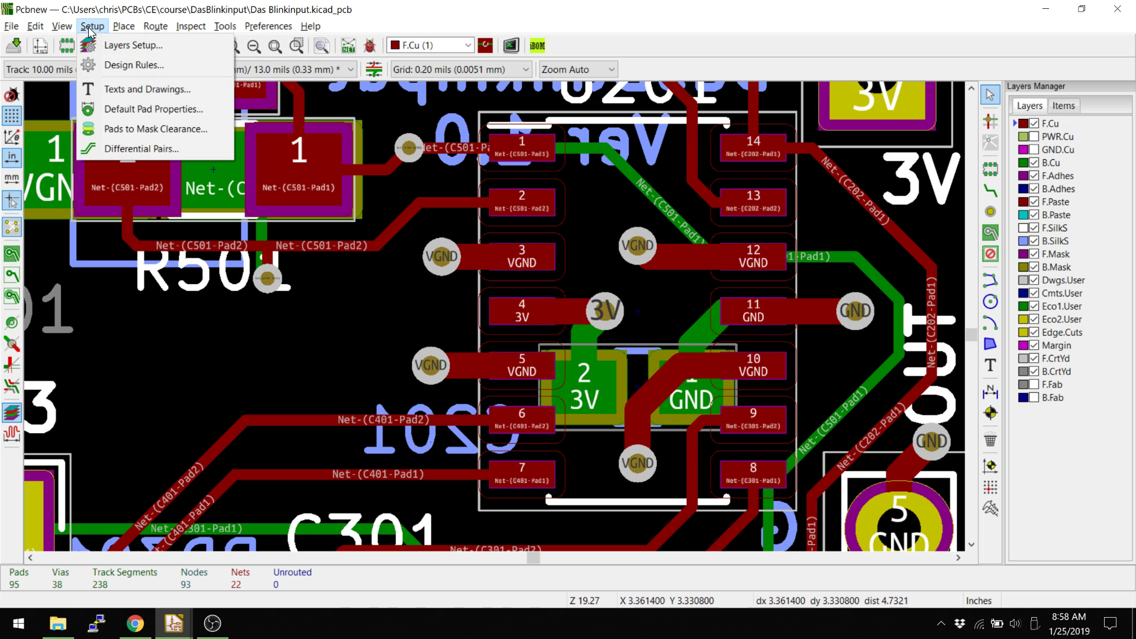
pyautogui.click(115, 134)
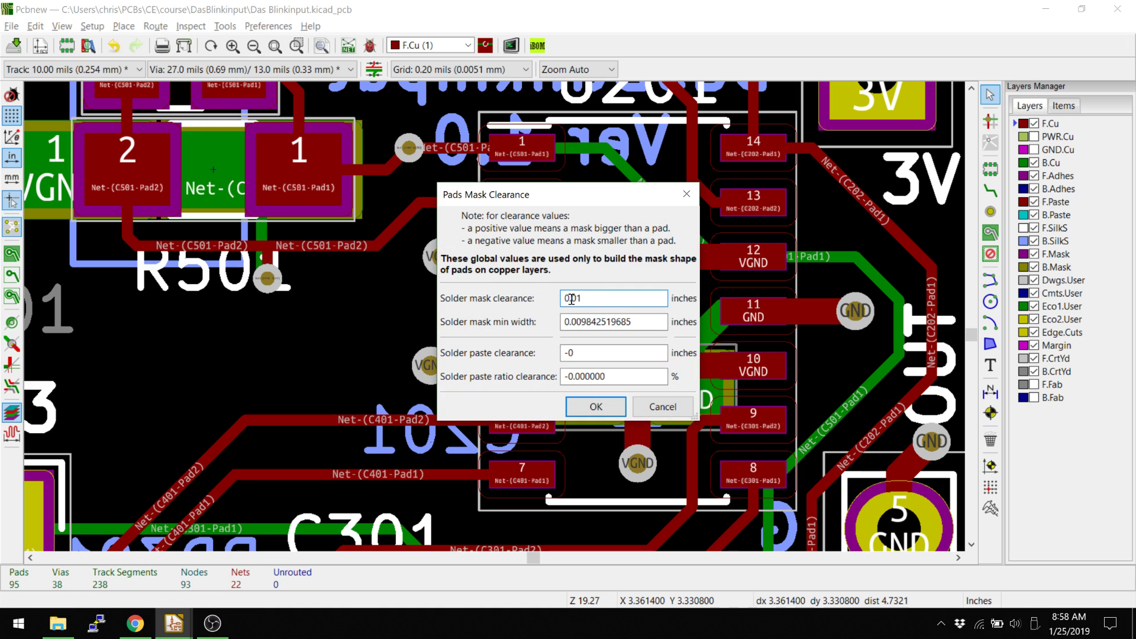
pyautogui.click(596, 406)
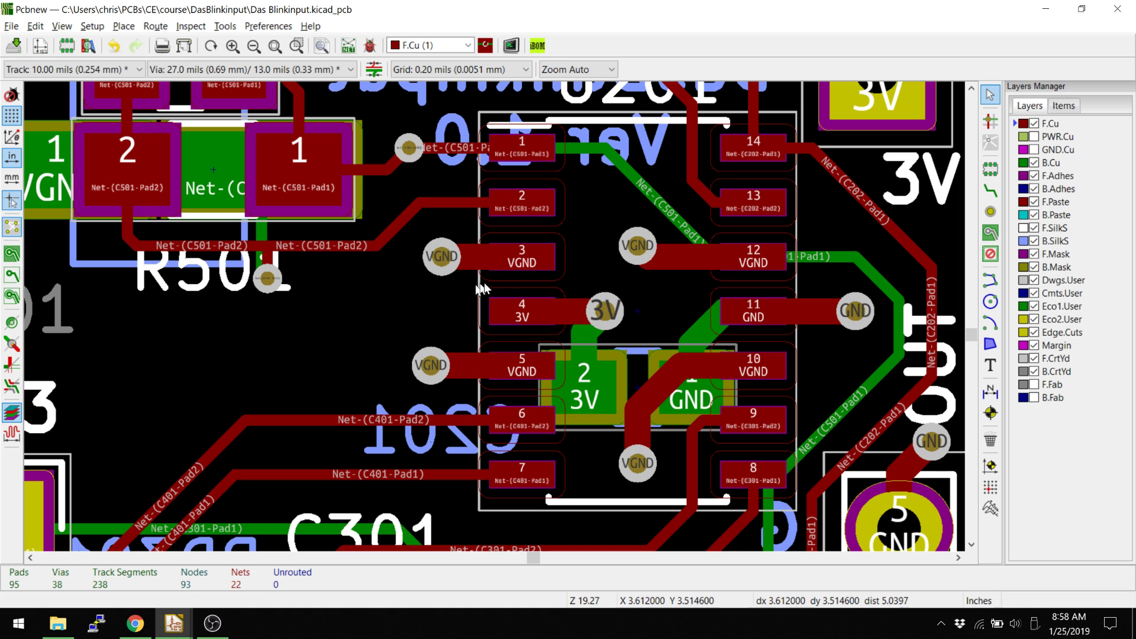
pyautogui.scroll(3, 328, 223)
# Edit R501 pad 1's properties, then undo the accidental change to an oval pad.
pyautogui.click(468, 267)
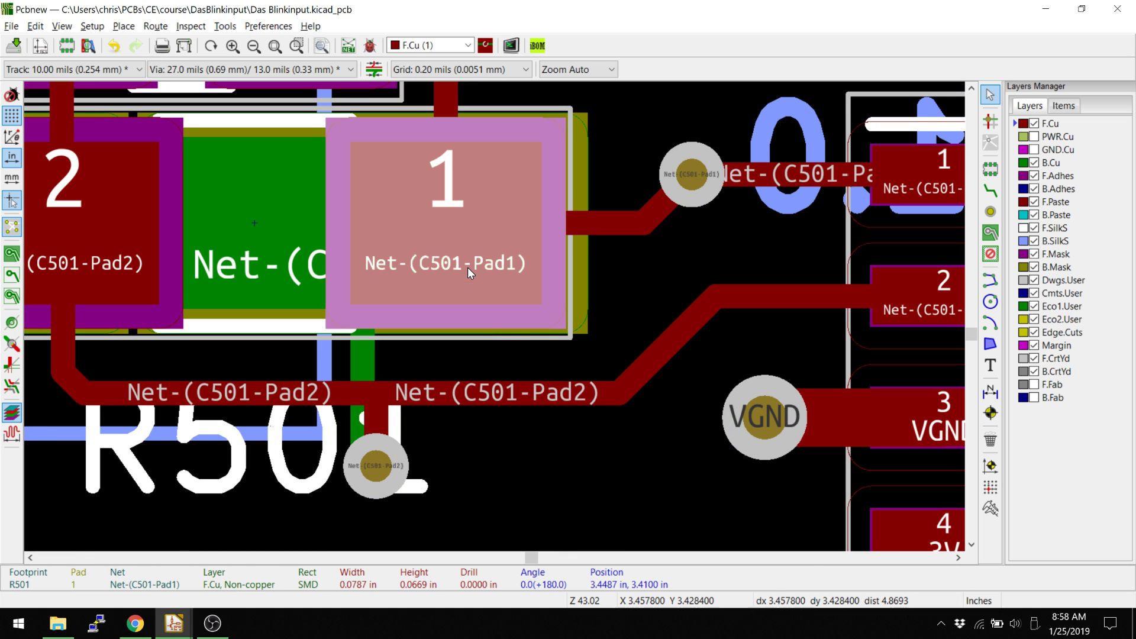
pyautogui.doubleClick(455, 240)
pyautogui.scroll(1, 429, 194)
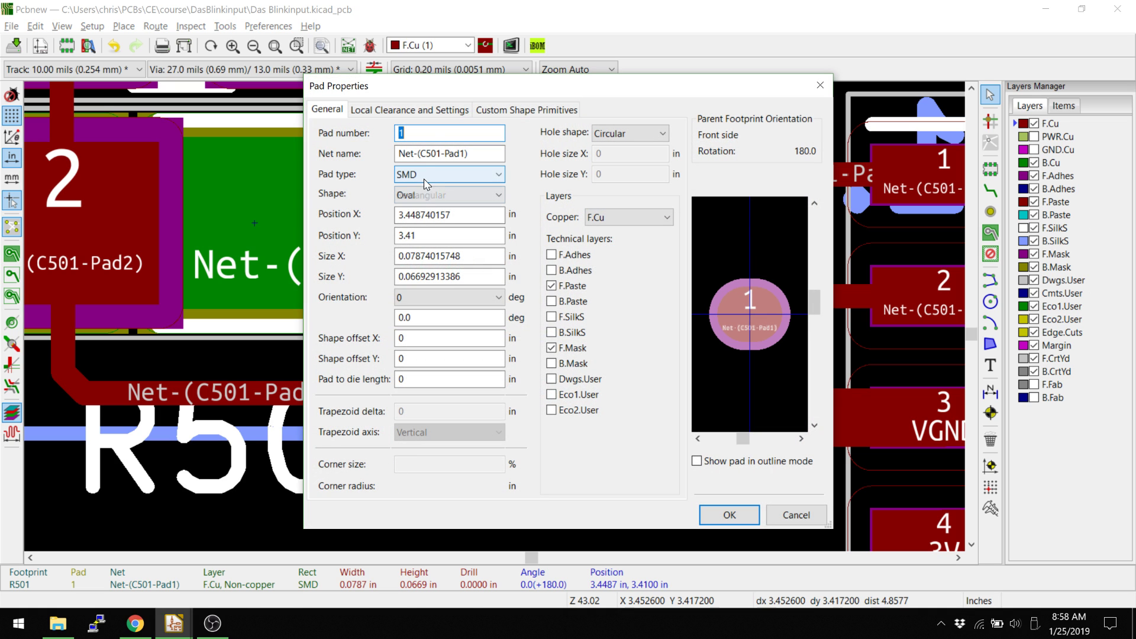
pyautogui.click(439, 110)
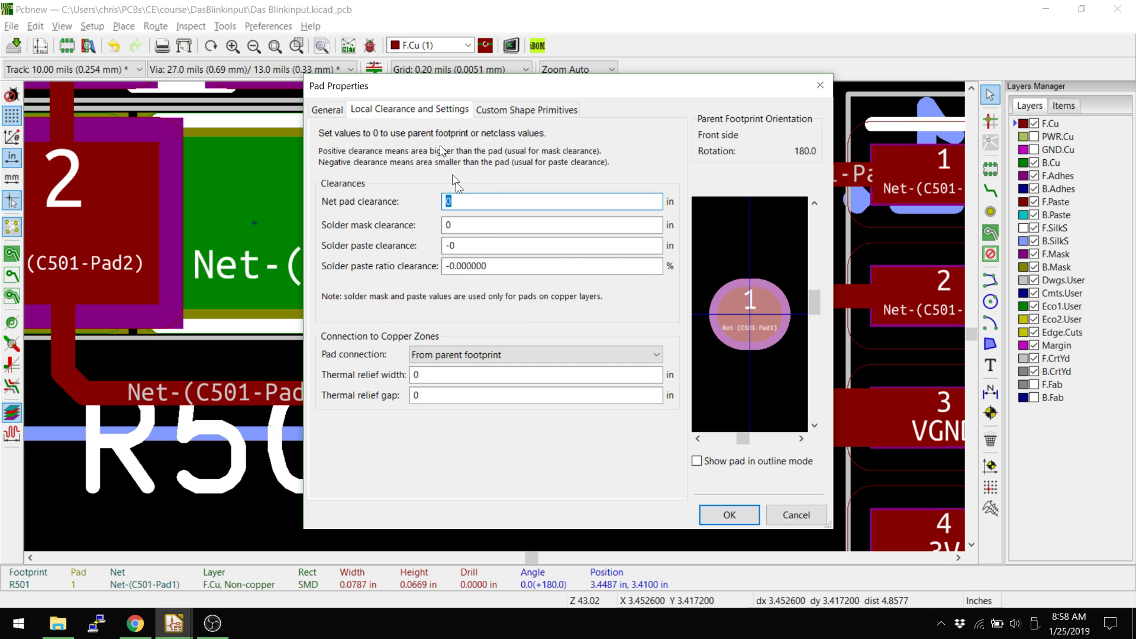
pyautogui.write('001')
pyautogui.press('Return')
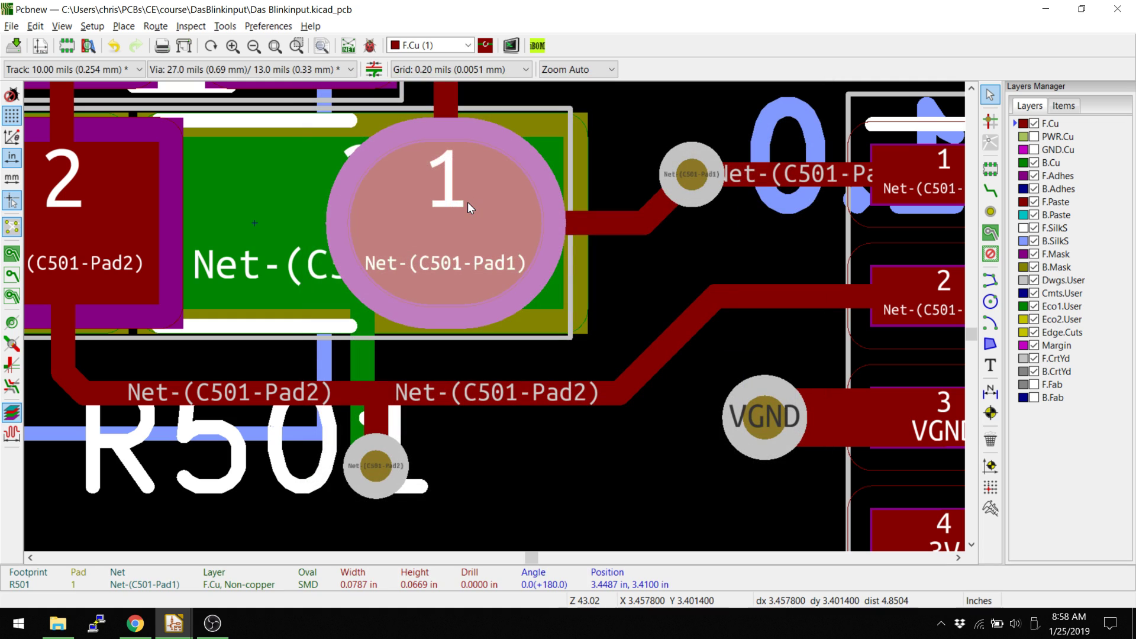
pyautogui.hotkey('ctrl', 'z')
# Set R501 pad 1's own solder mask clearance under Local Clearance and Settings.
pyautogui.click(449, 203)
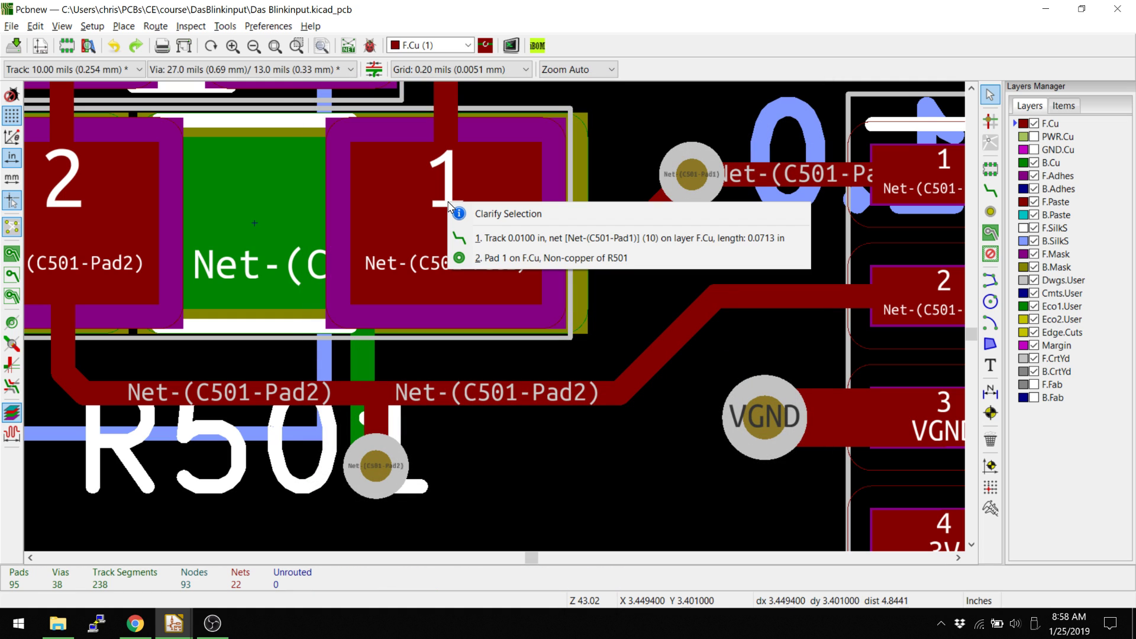
pyautogui.press('2')
pyautogui.doubleClick(421, 226)
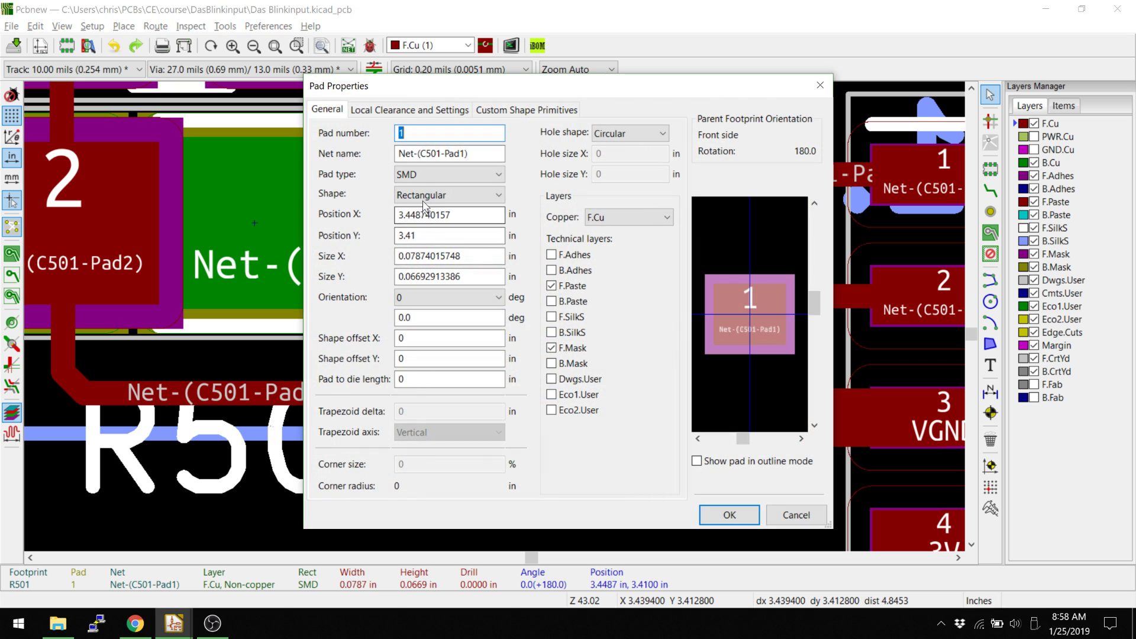
pyautogui.click(399, 110)
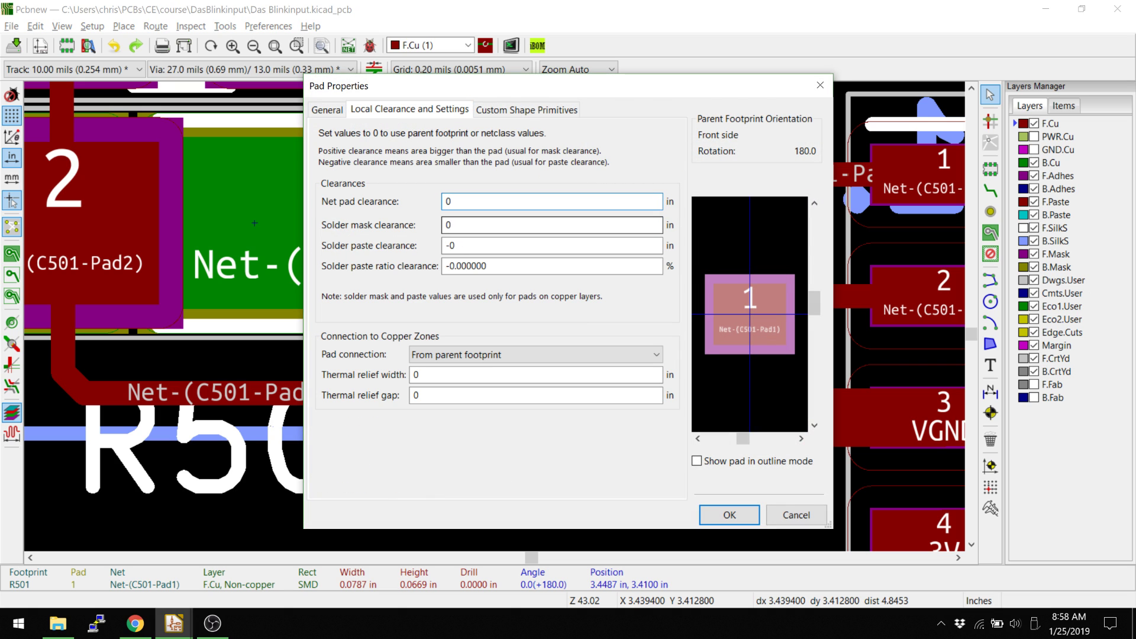
pyautogui.click(473, 223)
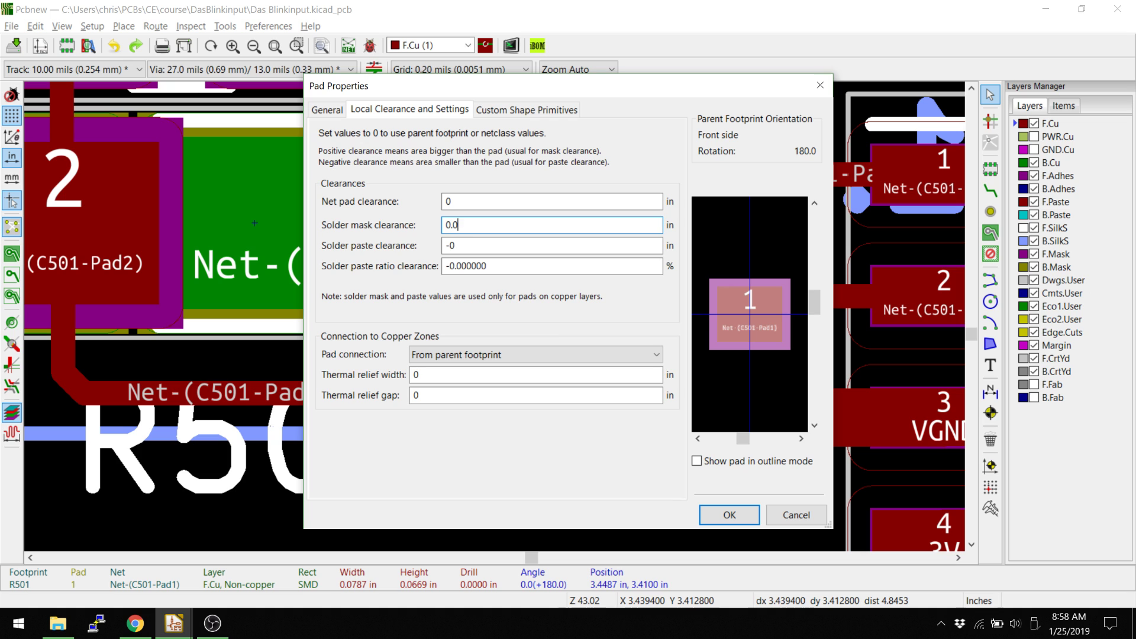
pyautogui.press('Return')
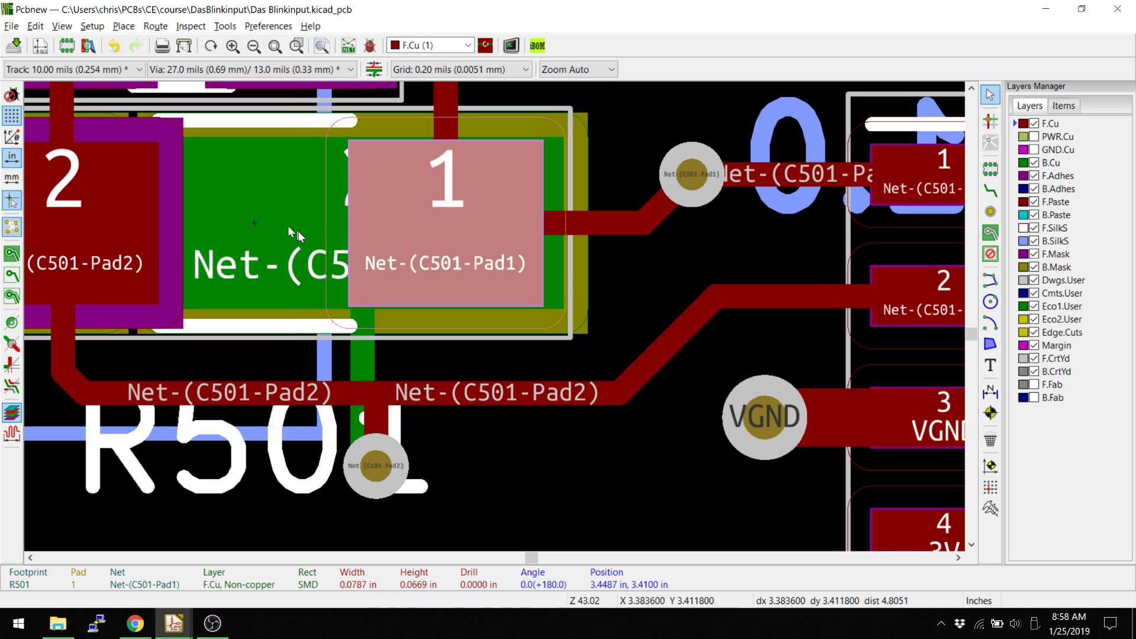
# Pan and zoom around R501 to compare both of its pads.
pyautogui.moveTo(290, 229); pyautogui.dragTo(476, 276, button='middle')
pyautogui.click(264, 247)
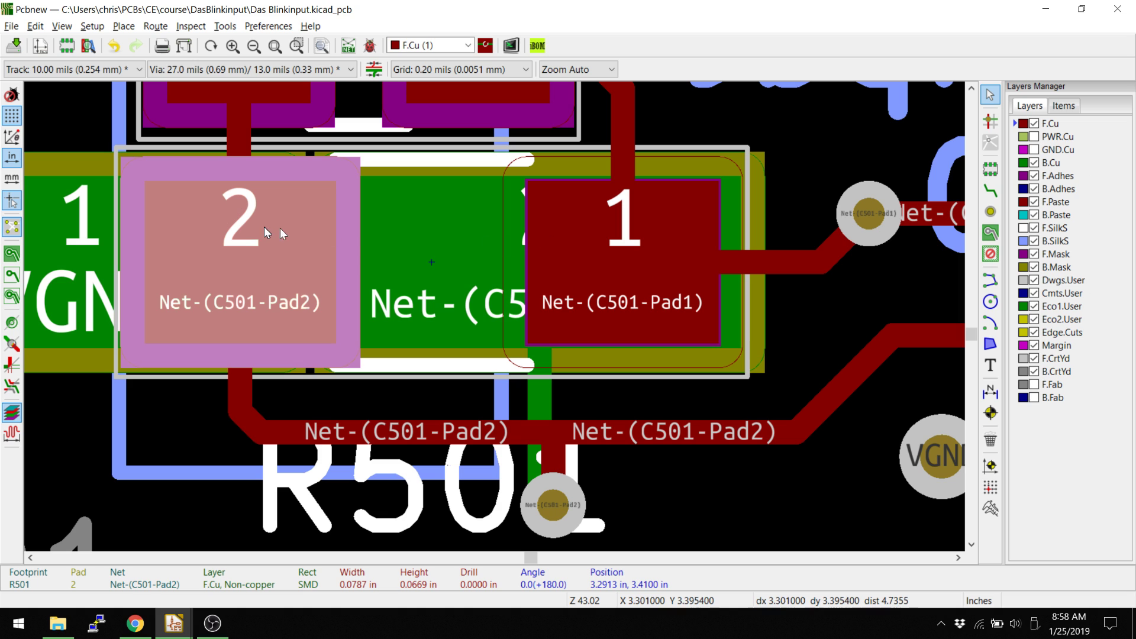
pyautogui.scroll(-1, 562, 238)
pyautogui.scroll(1, 525, 243)
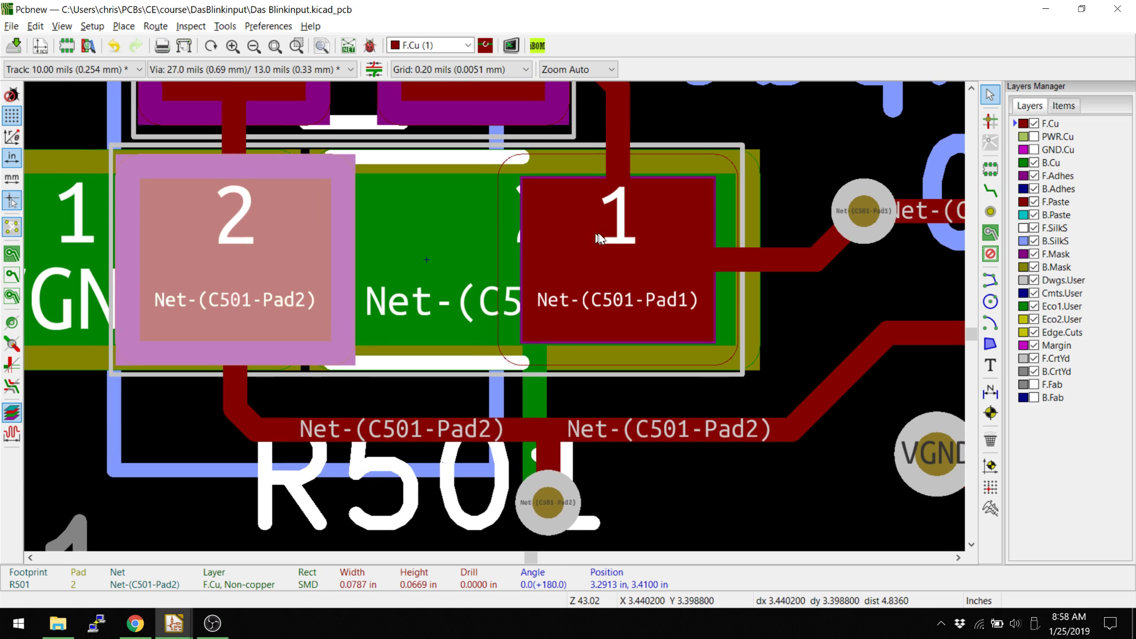
pyautogui.moveTo(494, 248); pyautogui.dragTo(594, 425, button='middle')
pyautogui.hotkey('alt', 'Tab')
pyautogui.scroll(2, 594, 425)
pyautogui.moveTo(303, 278); pyautogui.dragTo(354, 289, button='middle')
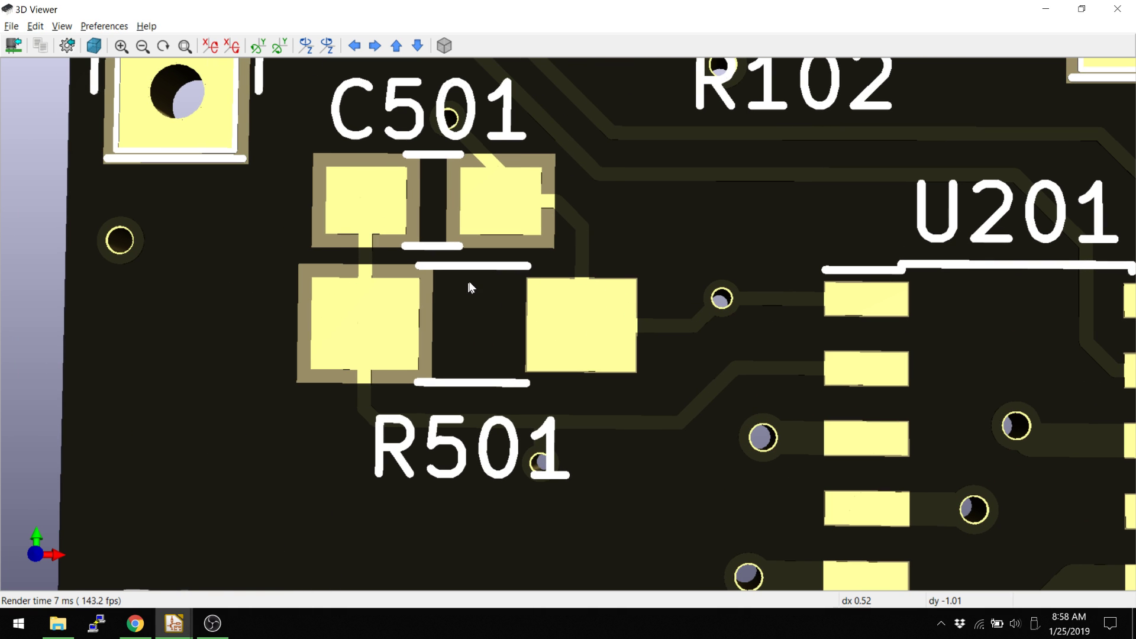
pyautogui.scroll(-5, 470, 289)
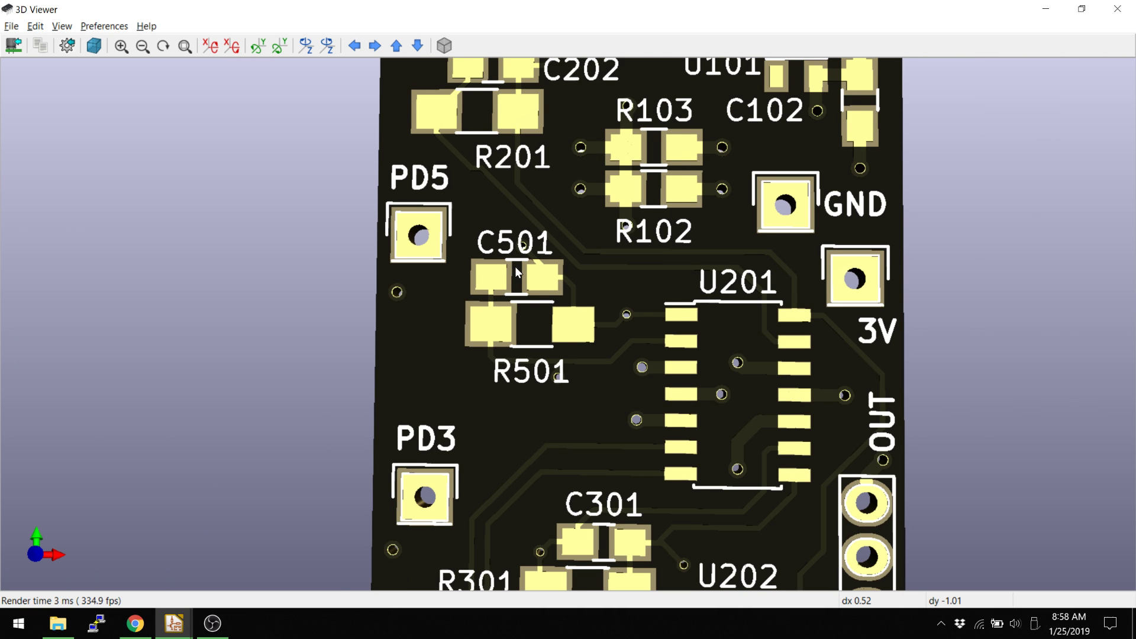
pyautogui.moveTo(515, 266); pyautogui.dragTo(399, 265, button='middle')
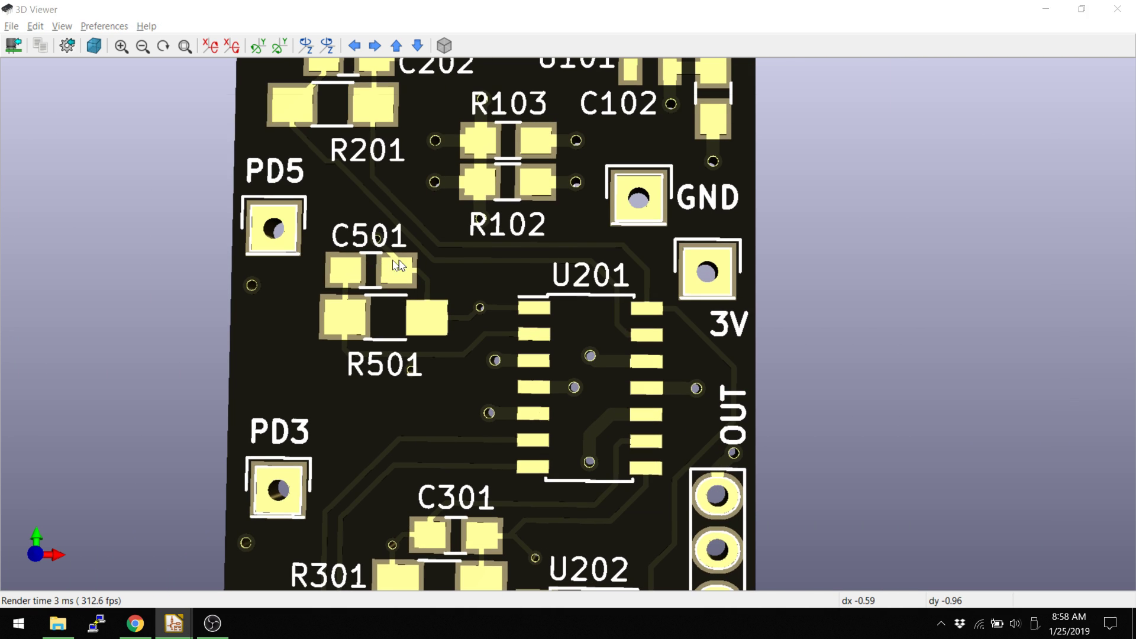
pyautogui.hotkey('alt', 'Tab')
pyautogui.click(87, 112)
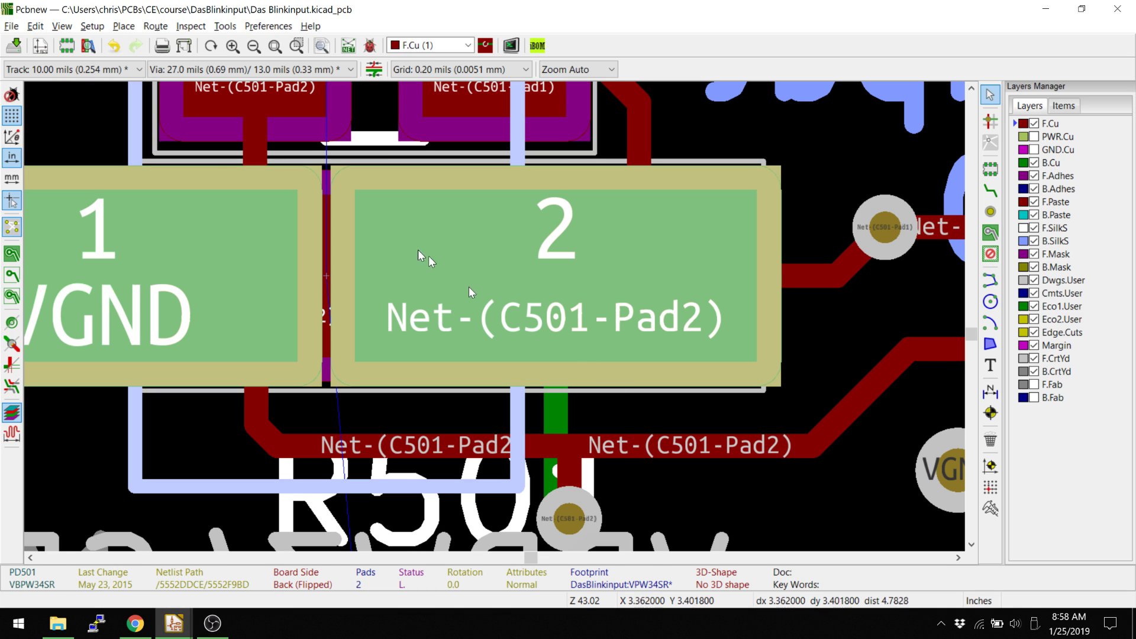
# Clear the selection and enter 0 as the global pad solder mask clearance.
pyautogui.press('f')
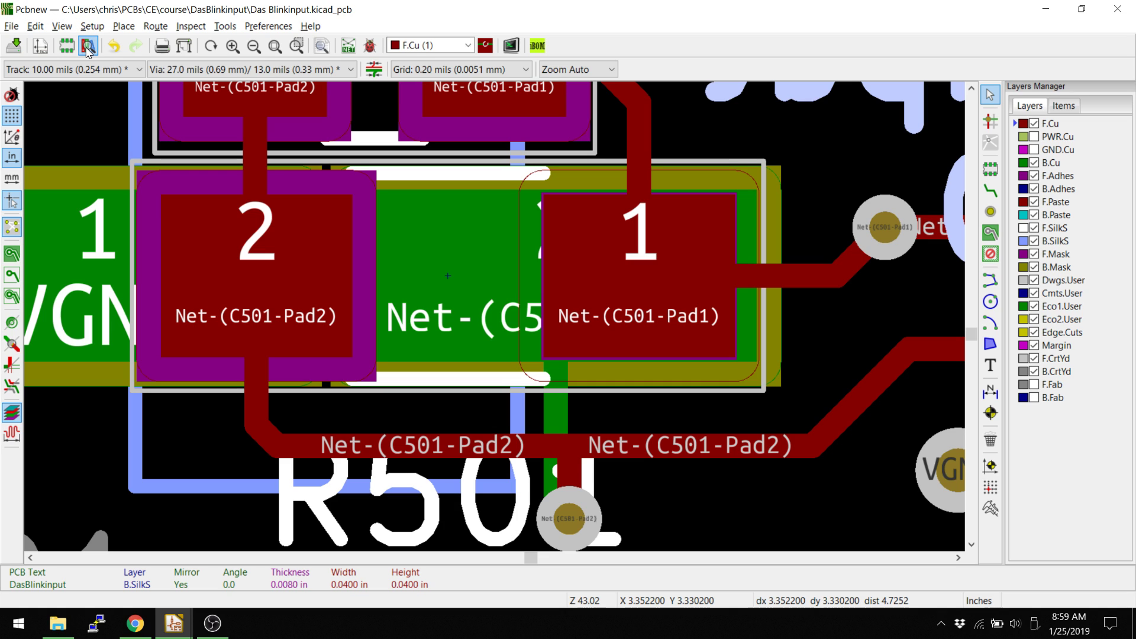
pyautogui.click(91, 26)
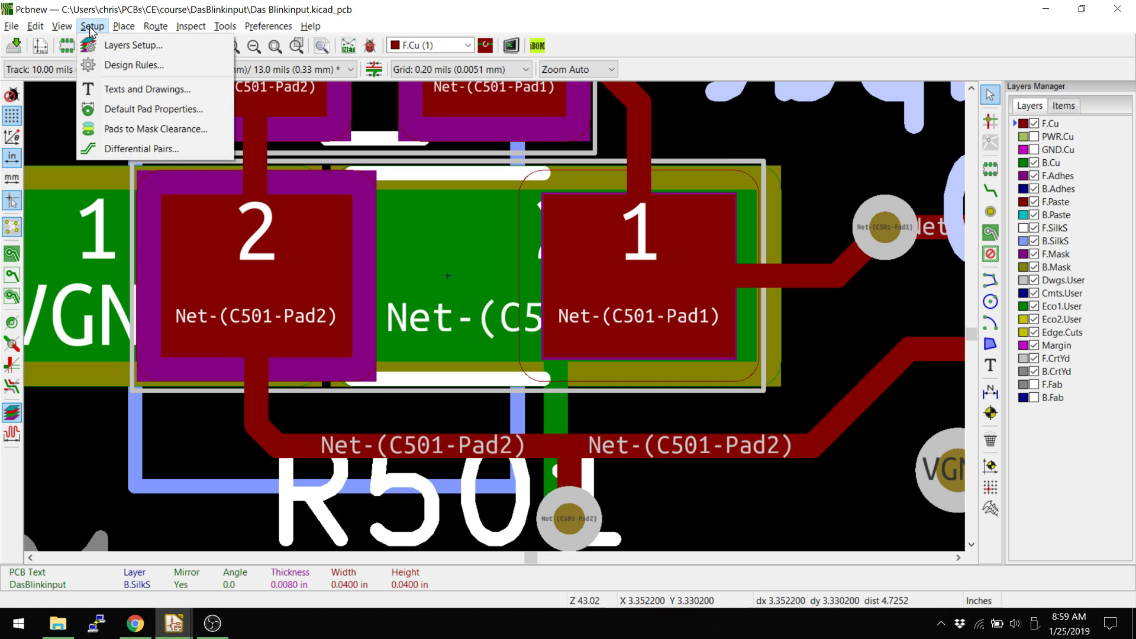
pyautogui.click(142, 129)
pyautogui.hotkey('shift', 'End')
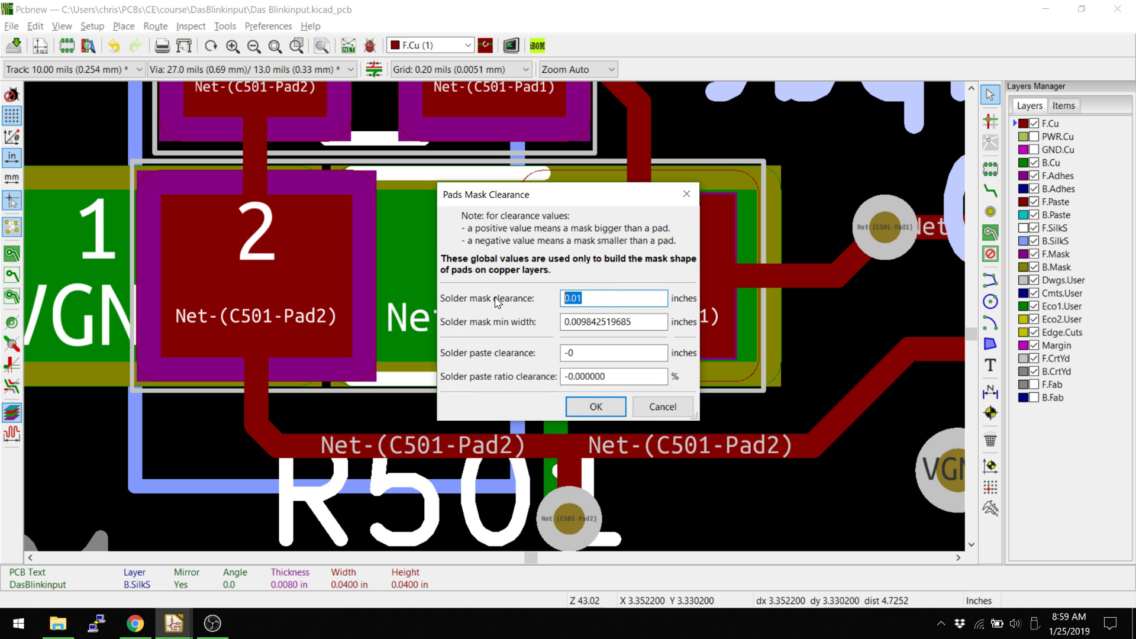
pyautogui.write('0')
pyautogui.press('Return')
pyautogui.scroll(-5, 495, 296)
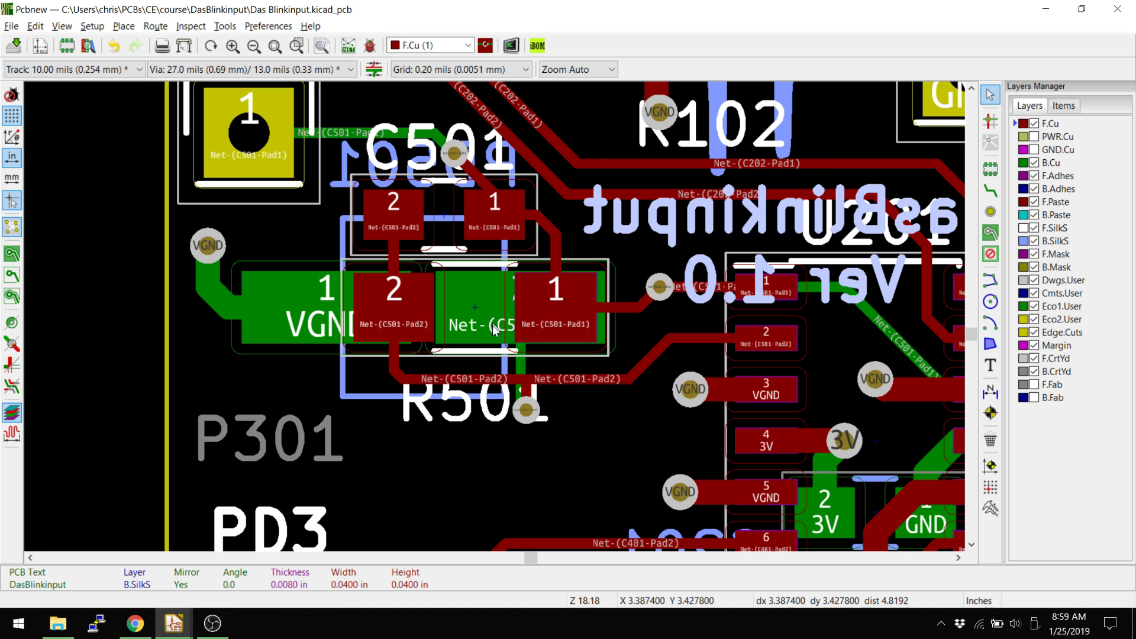
pyautogui.scroll(5, 495, 314)
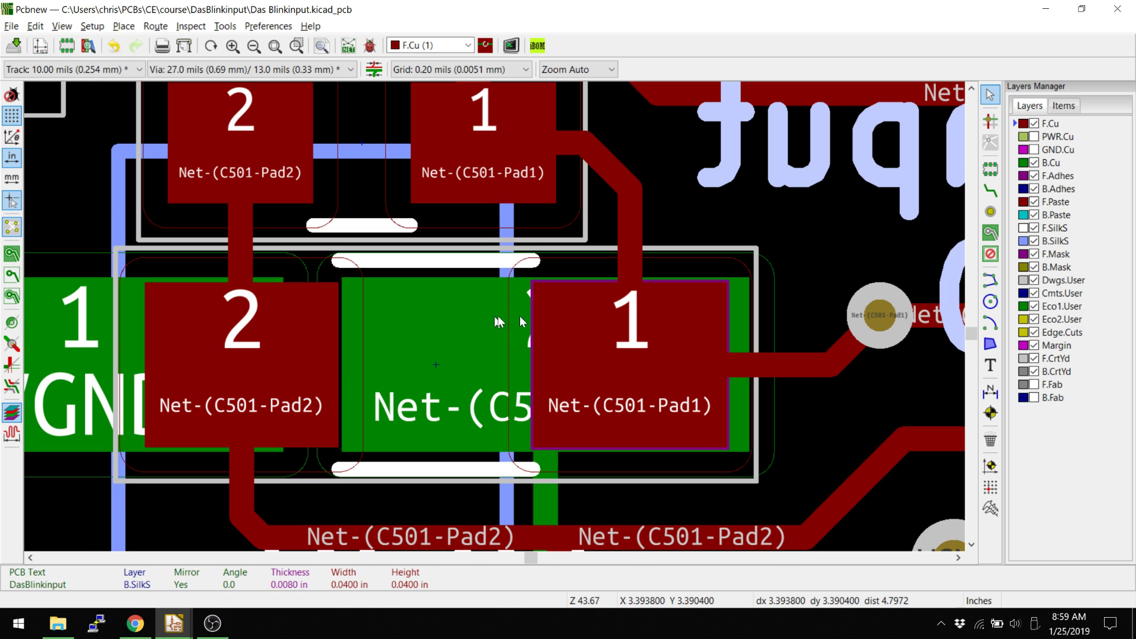
pyautogui.moveTo(584, 316); pyautogui.dragTo(363, 255, button='middle')
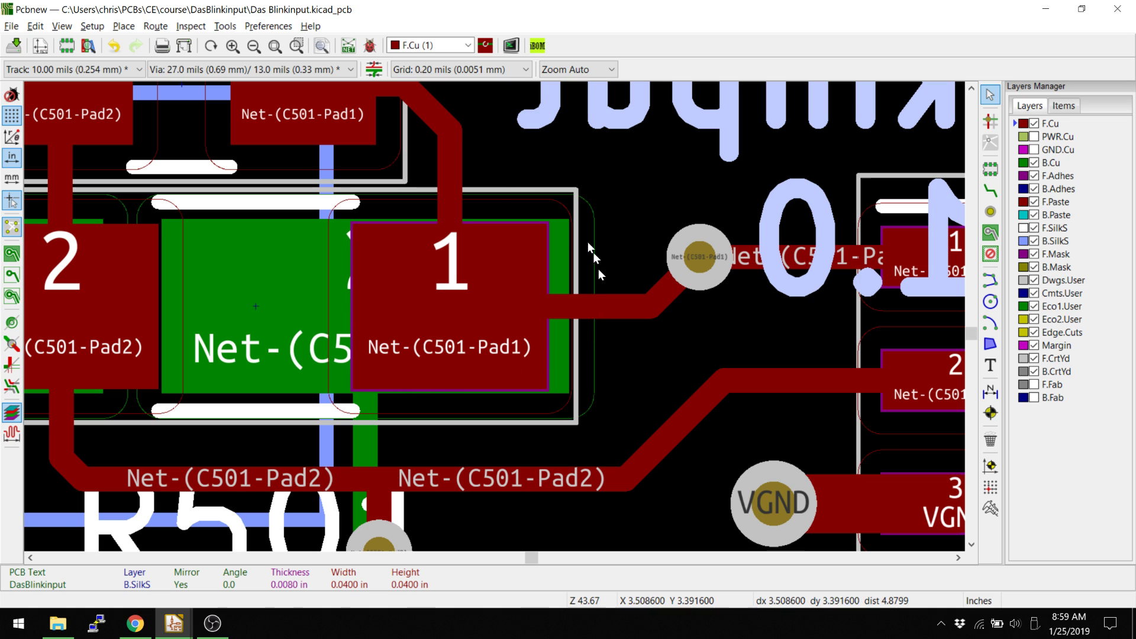
pyautogui.scroll(-2, 435, 258)
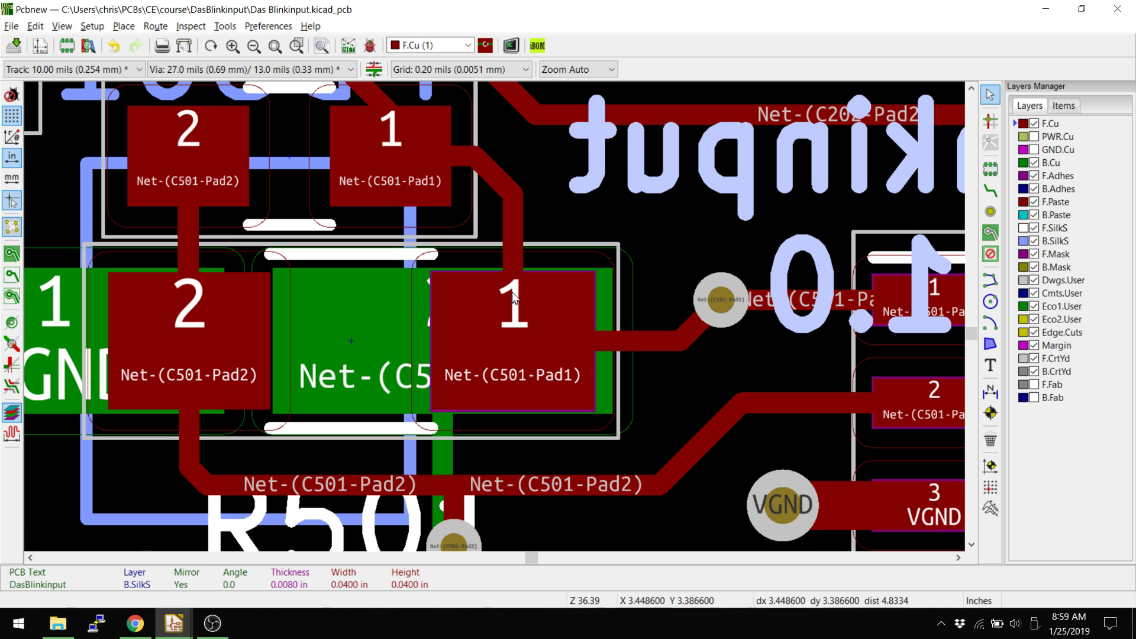
pyautogui.scroll(1, 513, 292)
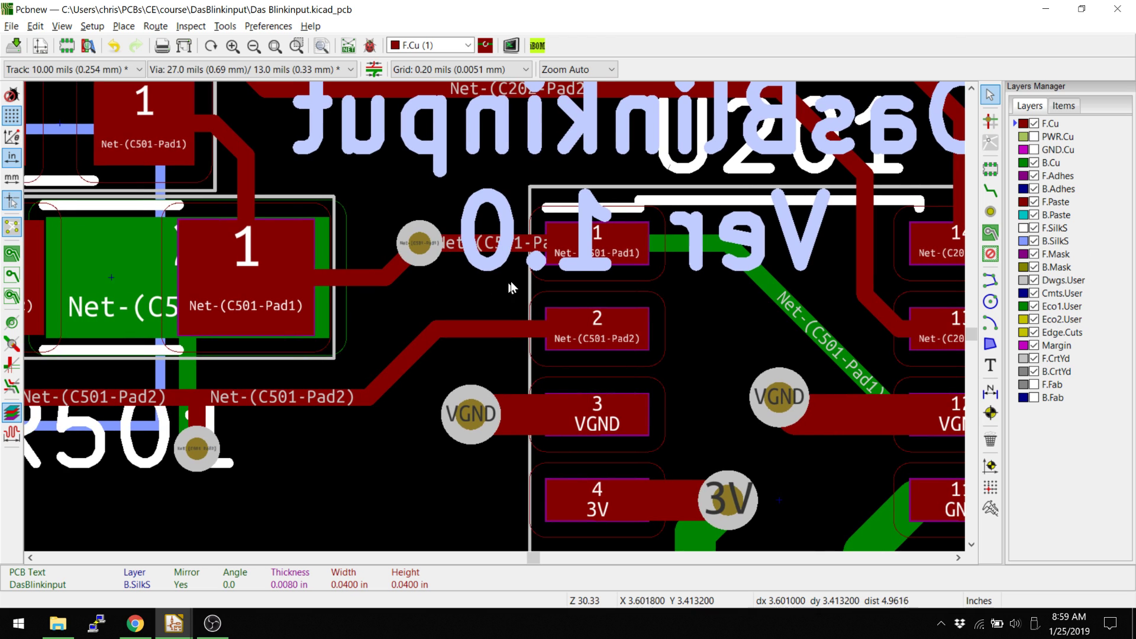
pyautogui.click(816, 421)
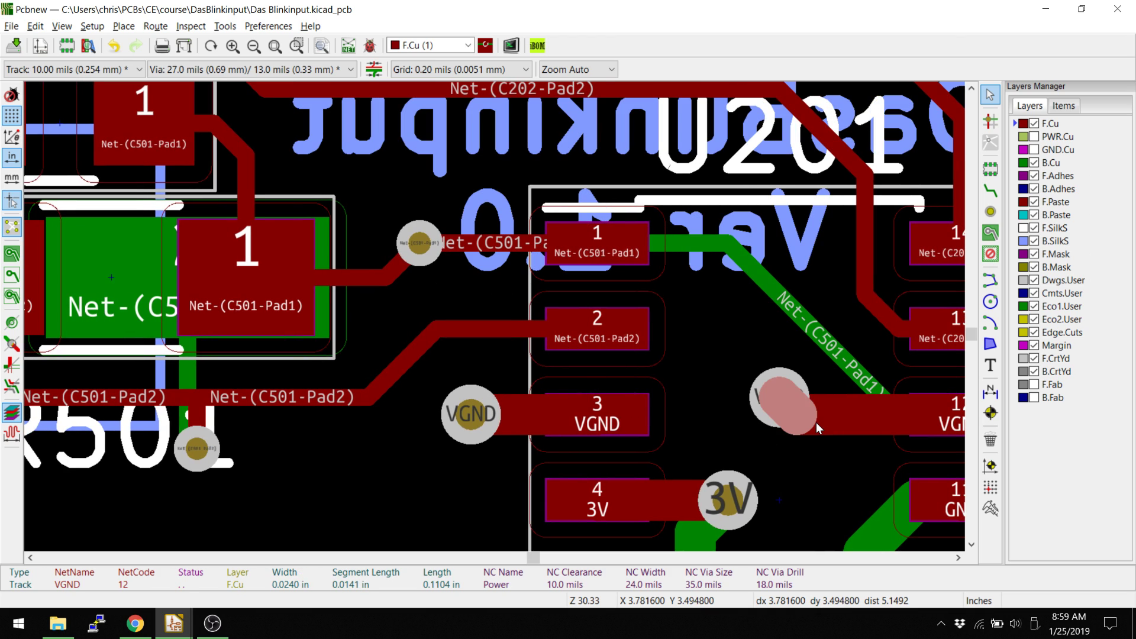
pyautogui.click(751, 384)
pyautogui.scroll(-2, 750, 384)
pyautogui.scroll(1, 449, 319)
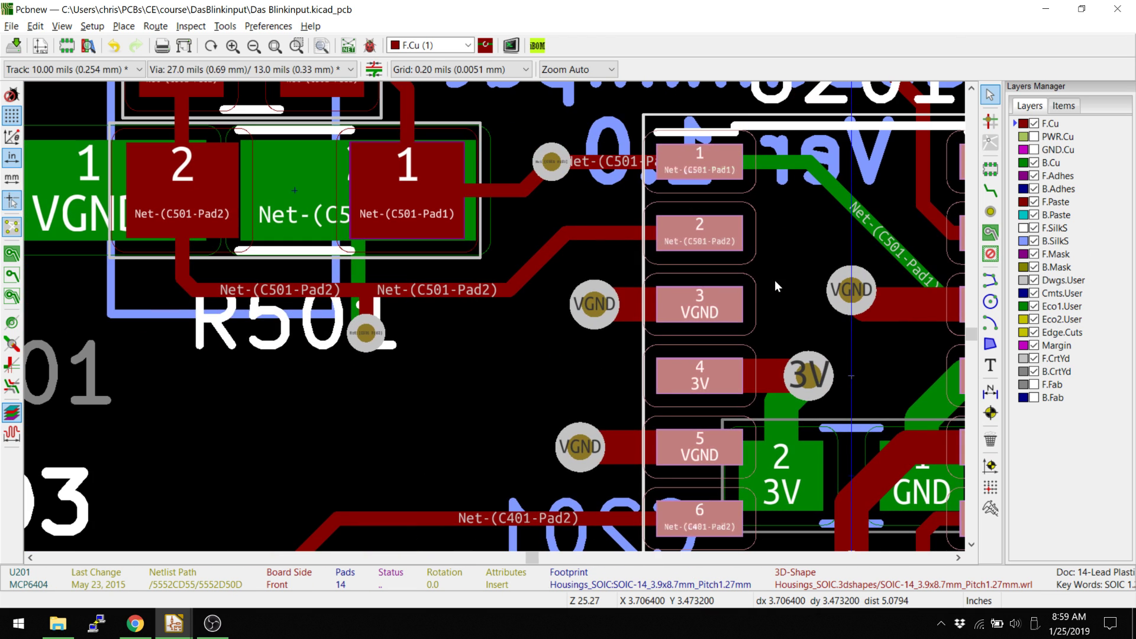
pyautogui.moveTo(776, 279); pyautogui.dragTo(514, 204, button='middle')
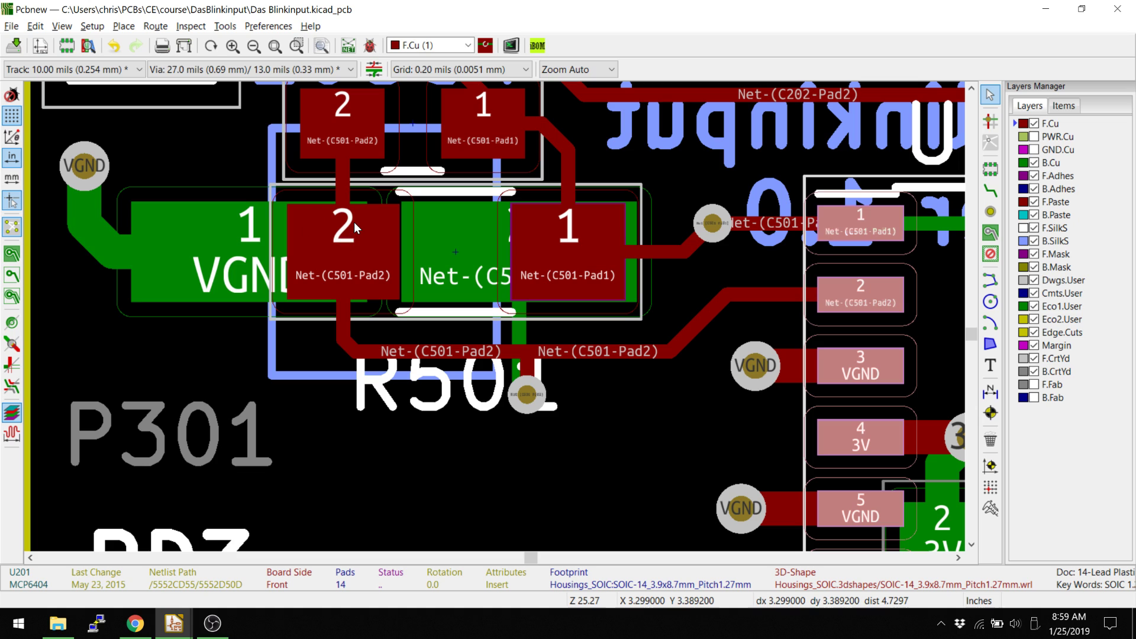